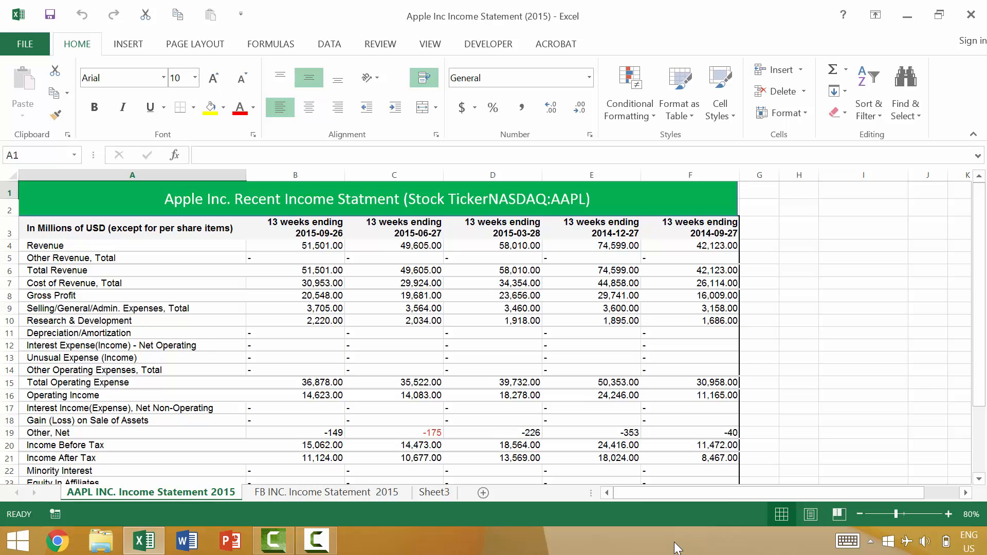
- Insert a blank column before the 2014-12-27 quarter's column E and undo the insertion
{"action": "left_click", "coordinate": [605, 172]}
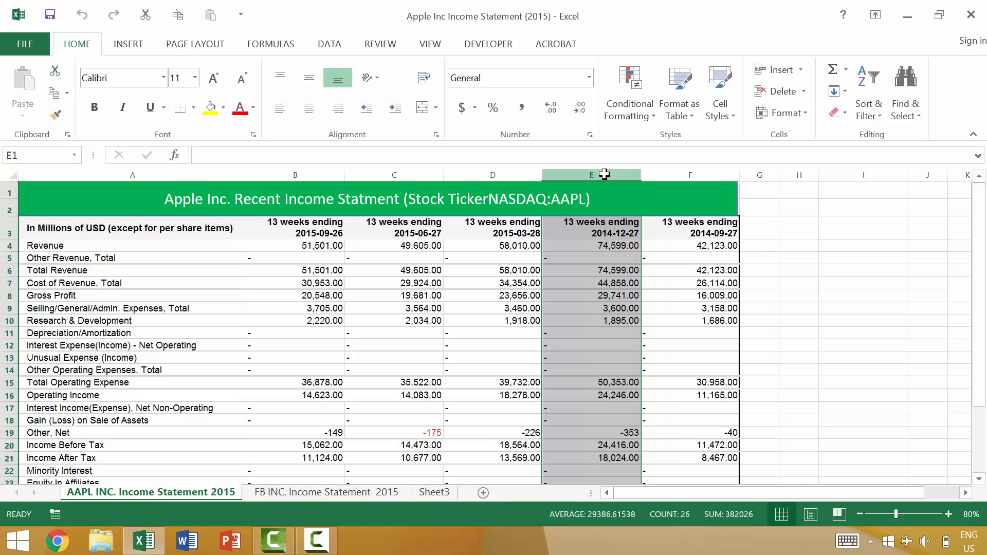
{"action": "key", "text": "ctrl+shift+equal"}
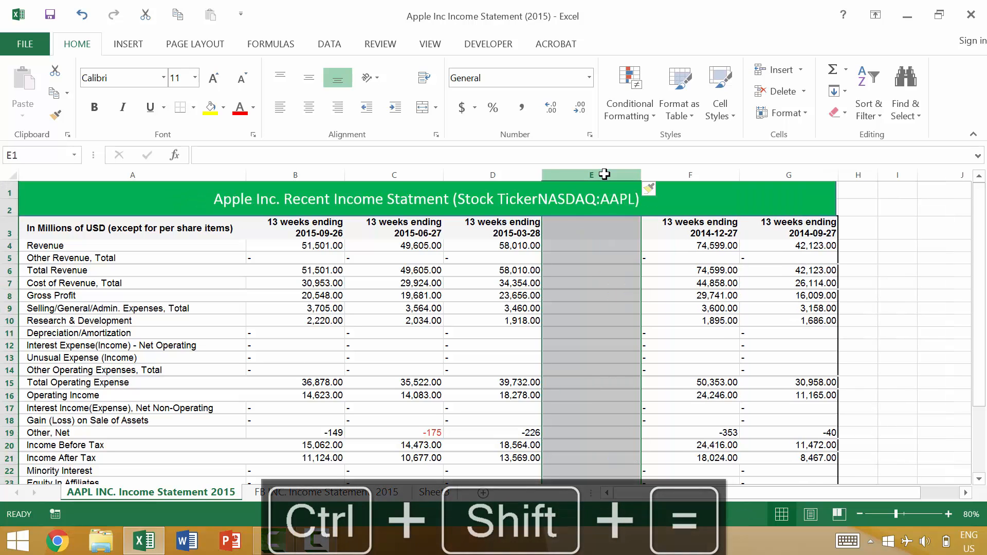
{"action": "key", "text": "ctrl+z"}
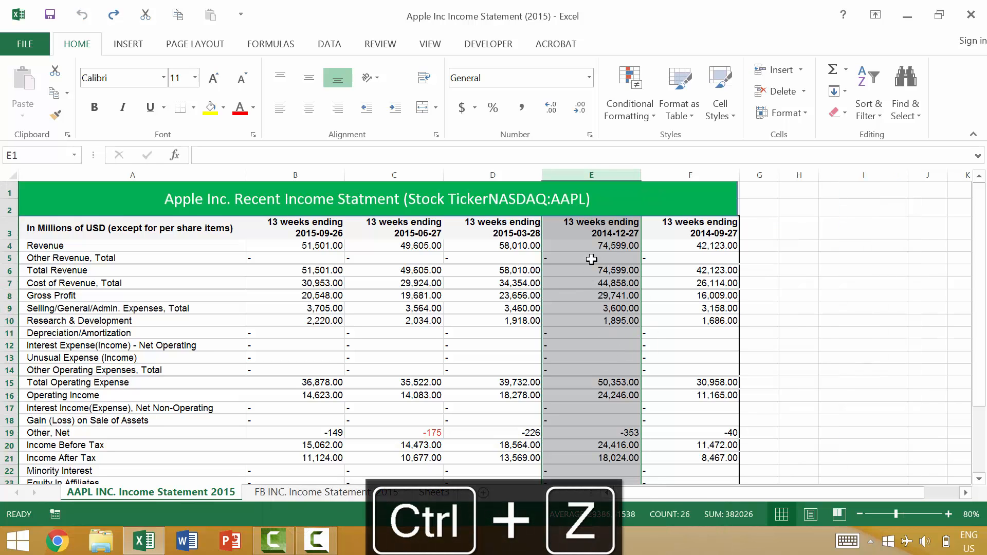
- Select all of column E from cell E6 and insert a blank column before the 2014-12-27 quarter
{"action": "left_click", "coordinate": [592, 259]}
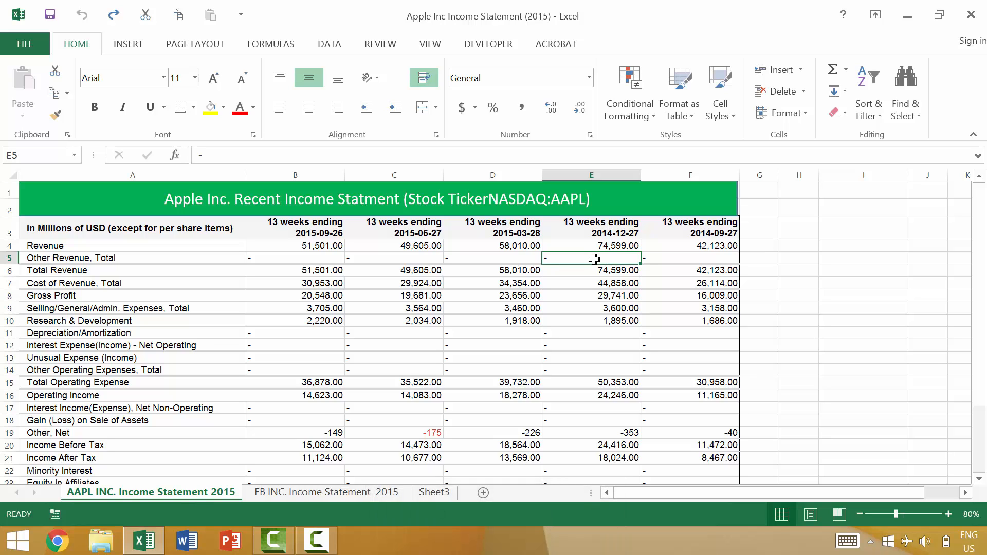
{"action": "left_click", "coordinate": [610, 175]}
{"action": "left_click", "coordinate": [601, 270]}
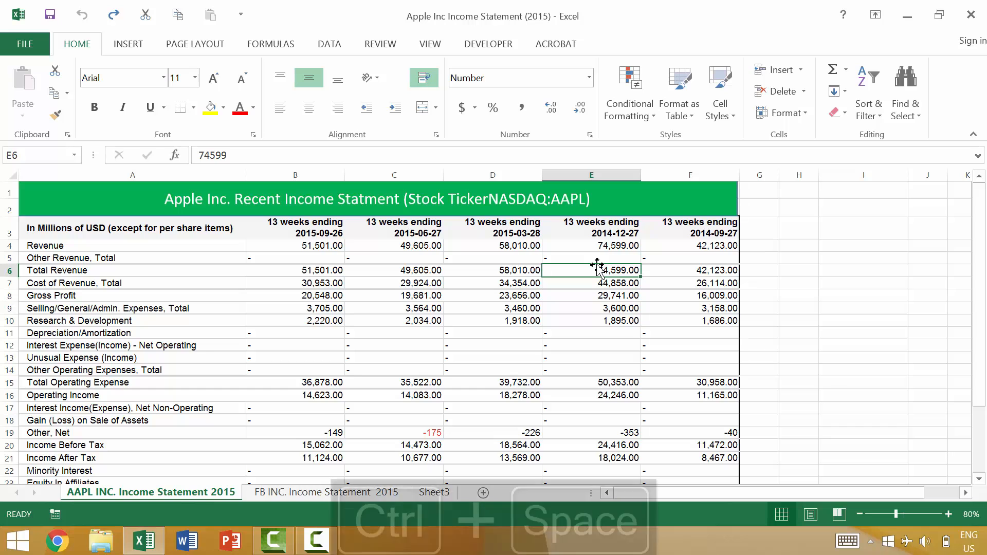
{"action": "key", "text": "ctrl+space"}
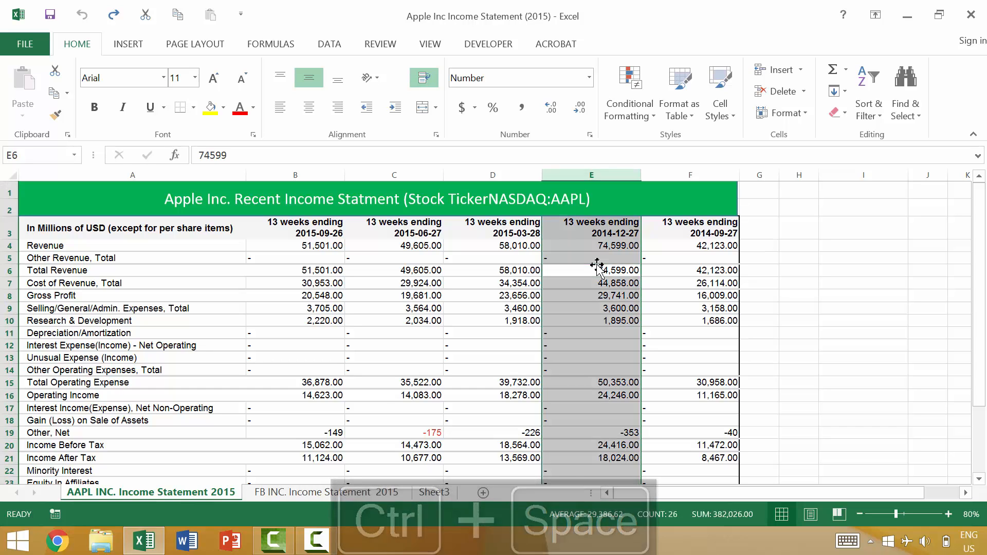
{"action": "key", "text": "ctrl+shift+equal"}
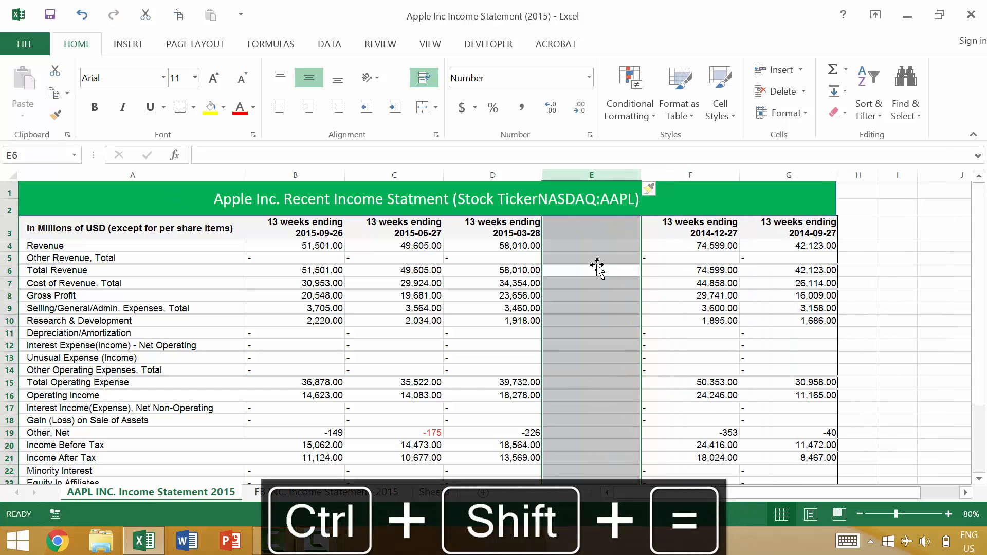
{"action": "left_click", "coordinate": [597, 229]}
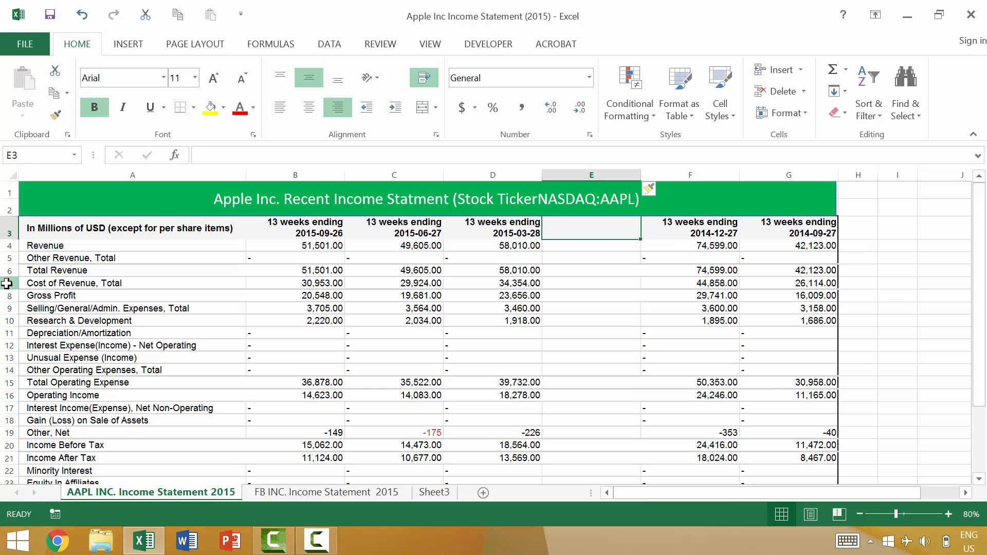
- Insert a blank row above the Cost of Revenue, Total row and undo the insertion
{"action": "left_click", "coordinate": [6, 283]}
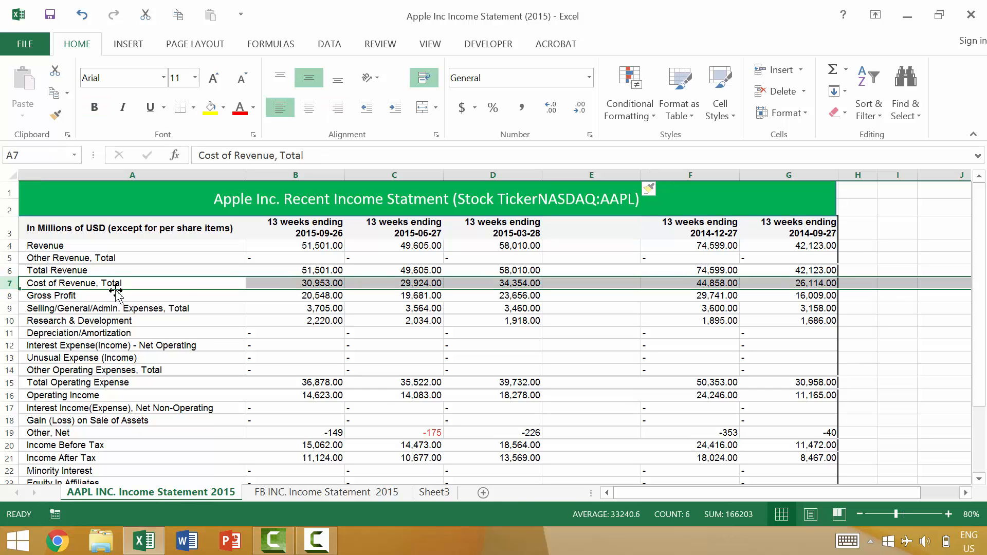
{"action": "key", "text": "ctrl+shift+equal"}
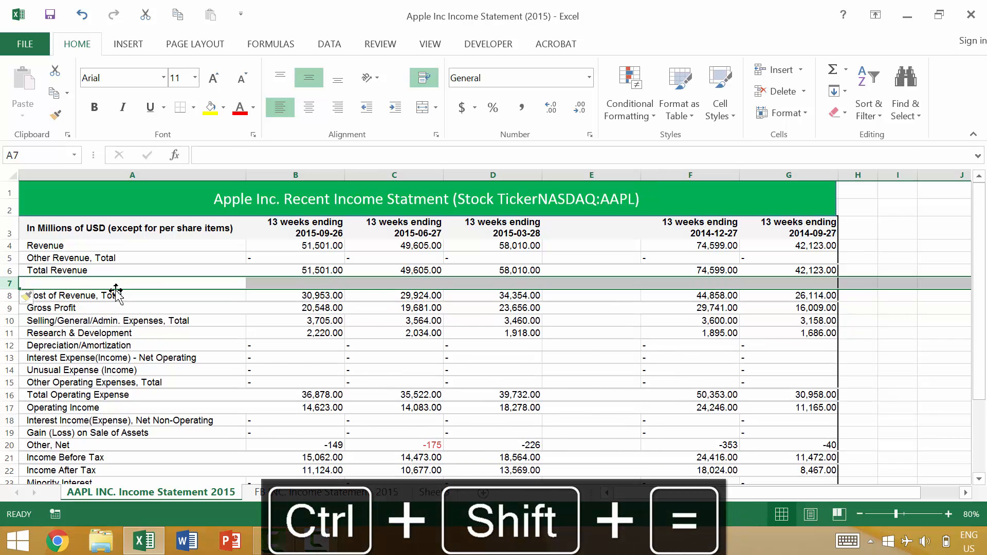
{"action": "key", "text": "ctrl+z"}
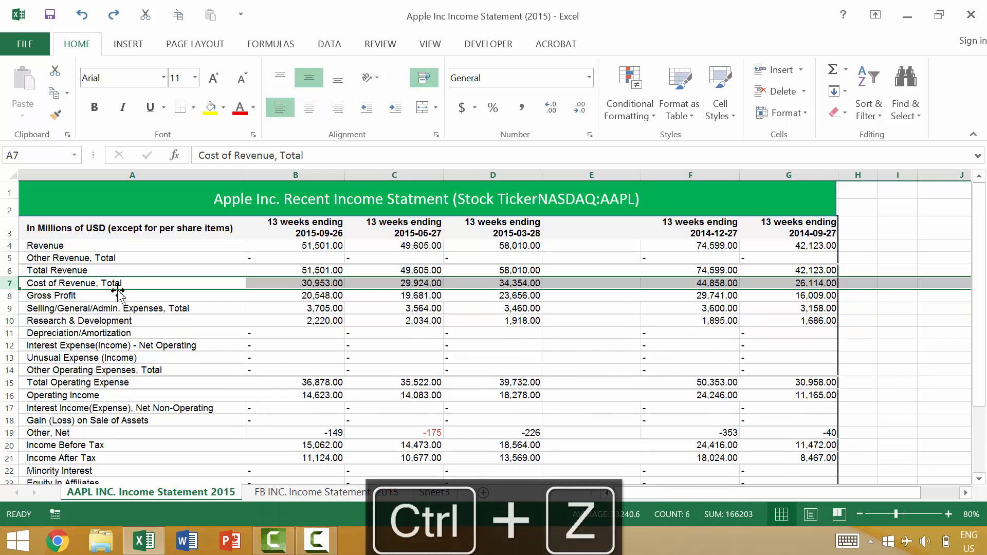
- Select the entire Cost of Revenue, Total row from cell A7 and insert a blank row above it
{"action": "left_click", "coordinate": [131, 284]}
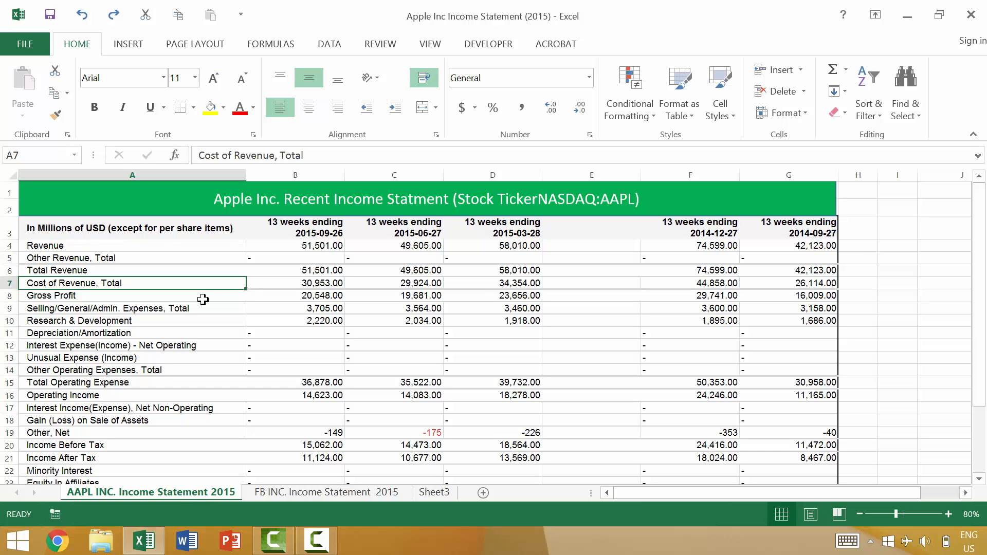
{"action": "key", "text": "shift+space"}
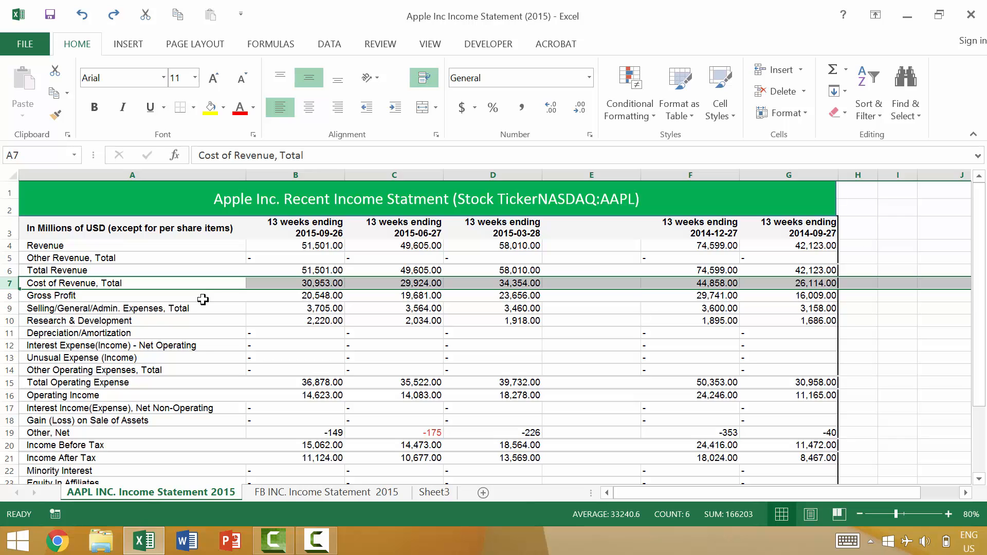
{"action": "key", "text": "ctrl+shift+equal"}
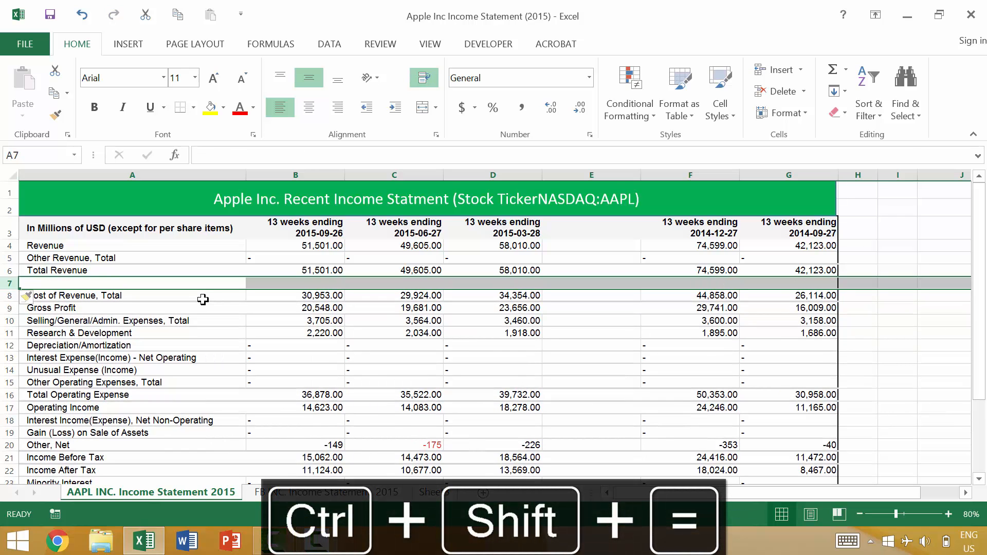
- Delete the blank row 7 above Cost of Revenue, Total, selecting the whole row from cell E7
{"action": "key", "text": "Right"}
{"action": "key", "text": "Right"}
{"action": "key", "text": "Right"}
{"action": "key", "text": "Right"}
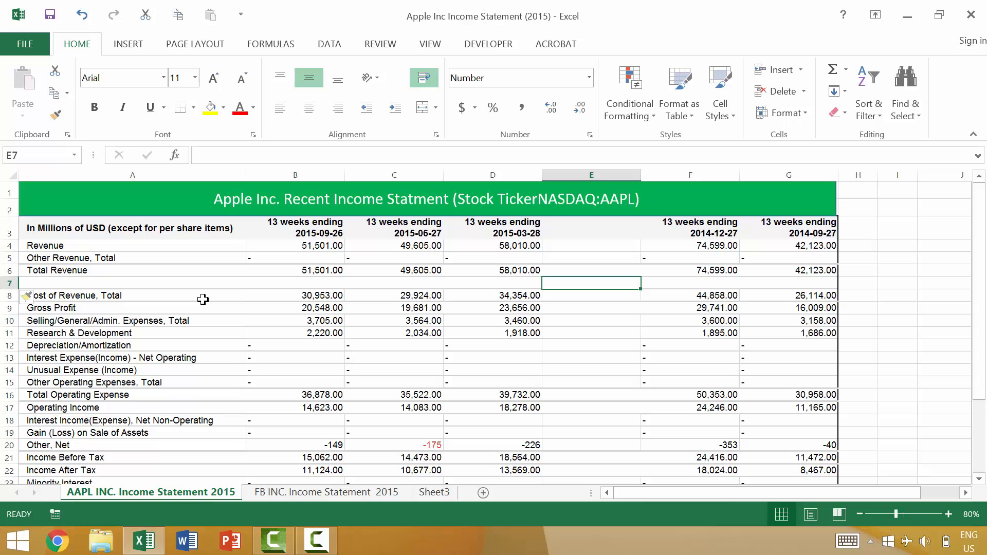
{"action": "key", "text": "shift+space"}
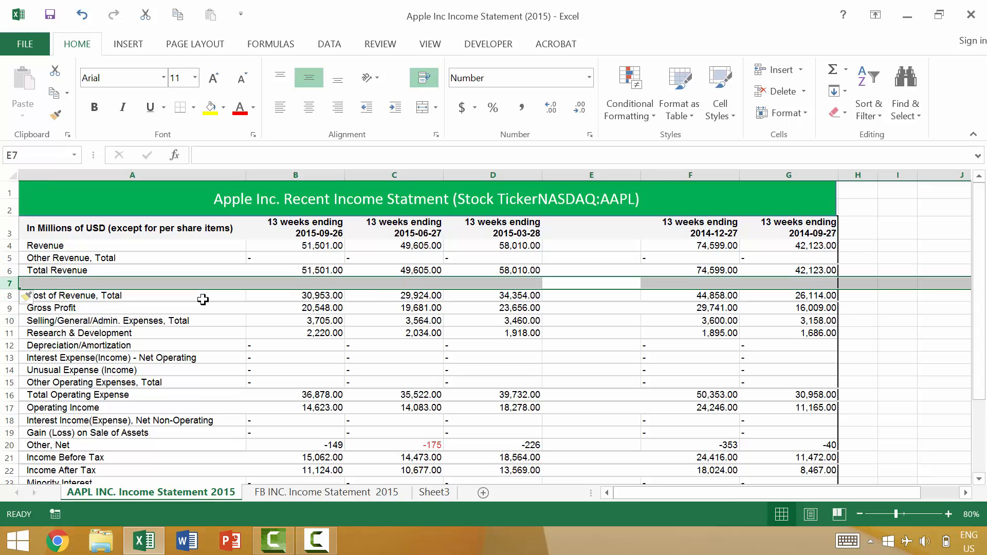
{"action": "key", "text": "ctrl+minus"}
{"action": "key", "text": "Right"}
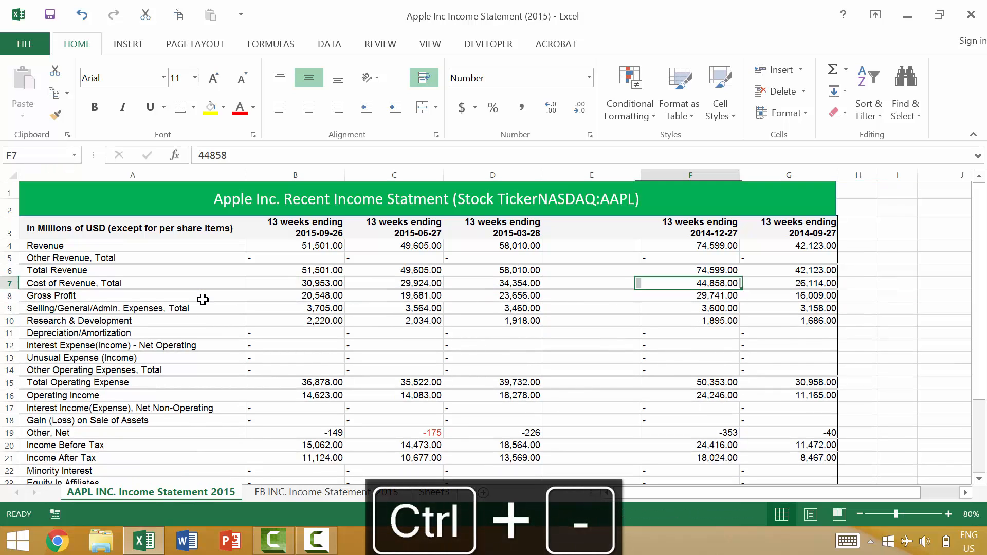
- Delete the blank column E before the 2014-12-27 quarter, selecting the whole column from cell E7
{"action": "key", "text": "Left"}
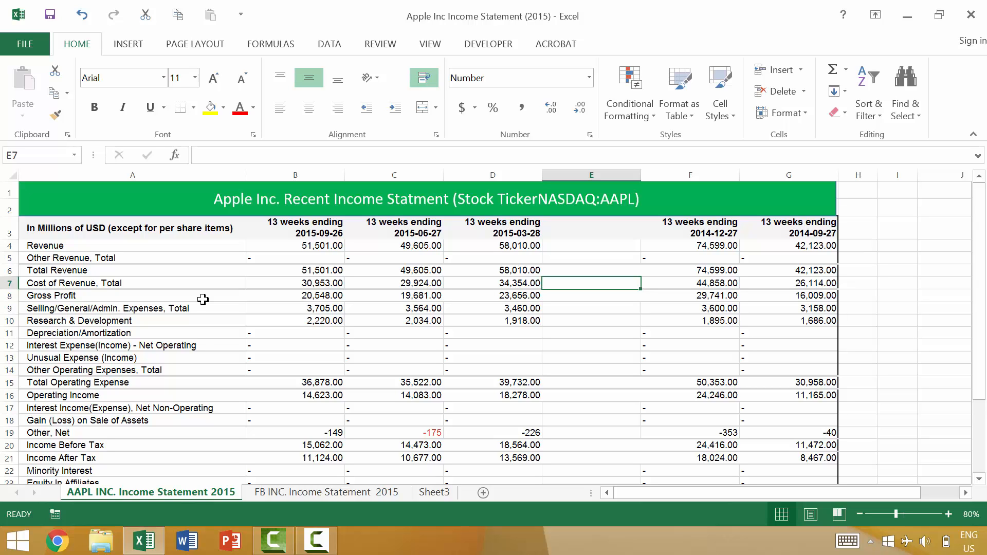
{"action": "key", "text": "ctrl+space"}
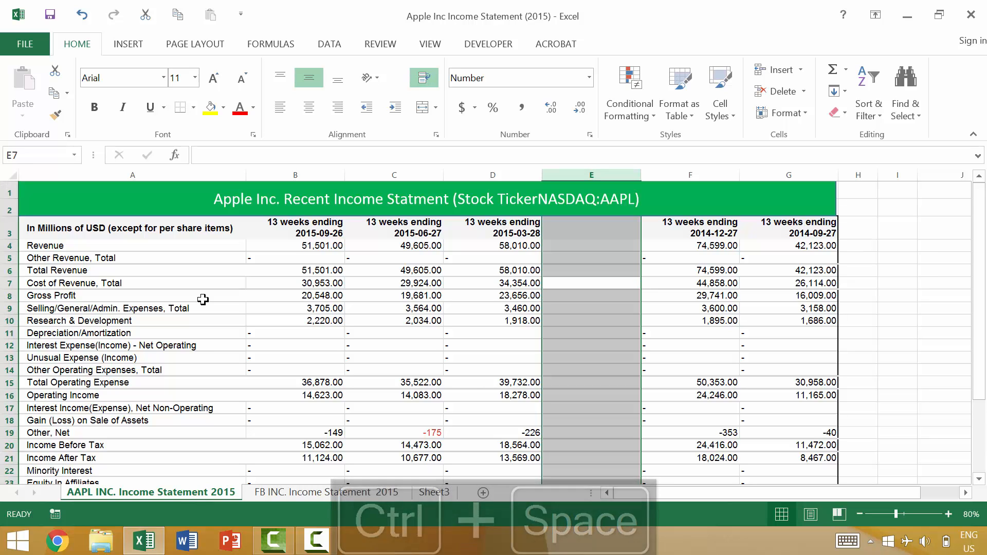
{"action": "key", "text": "ctrl+minus"}
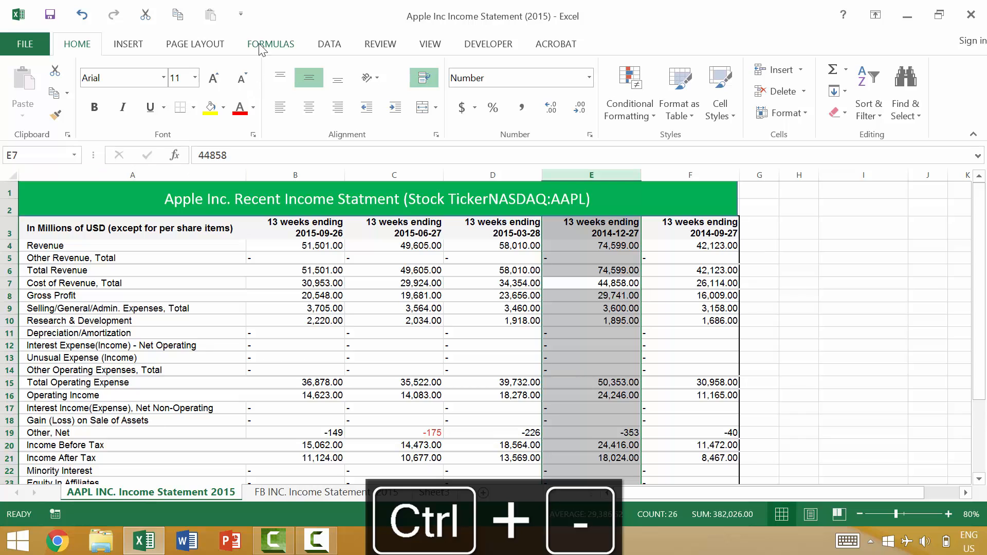
- Select the data table around cell E10, extend it to the whole worksheet, and repeat the whole-sheet selection from empty cell I7
{"action": "left_click", "coordinate": [595, 322]}
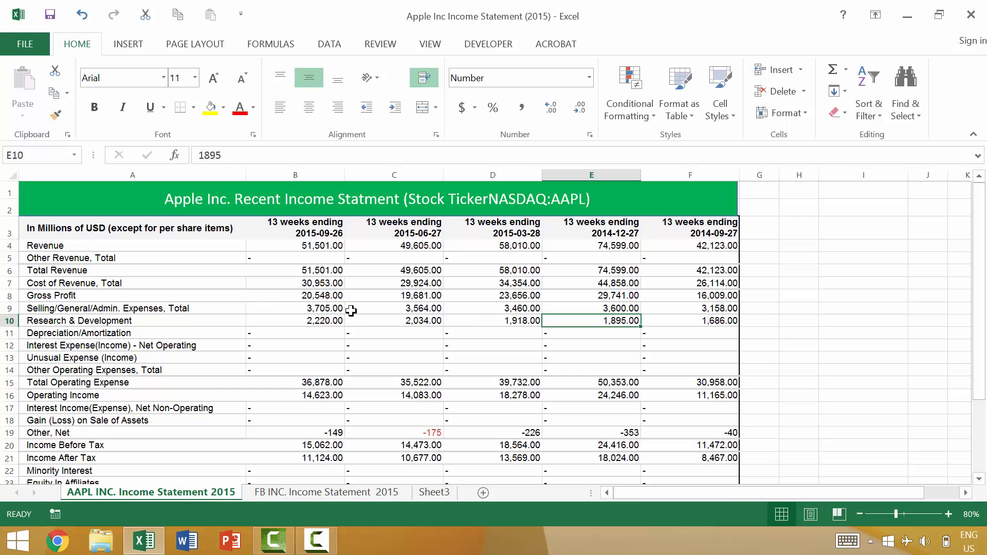
{"action": "key", "text": "ctrl+a"}
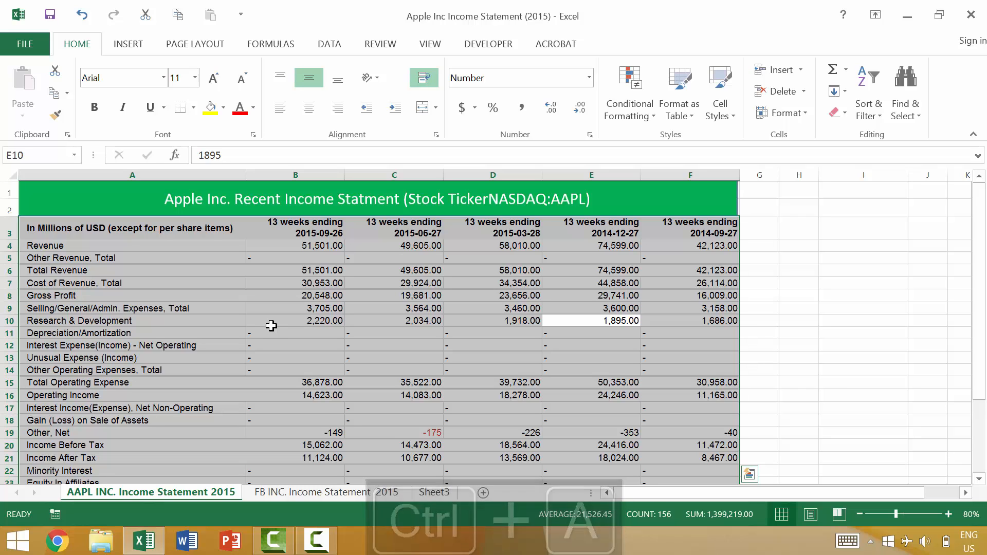
{"action": "key", "text": "ctrl+a"}
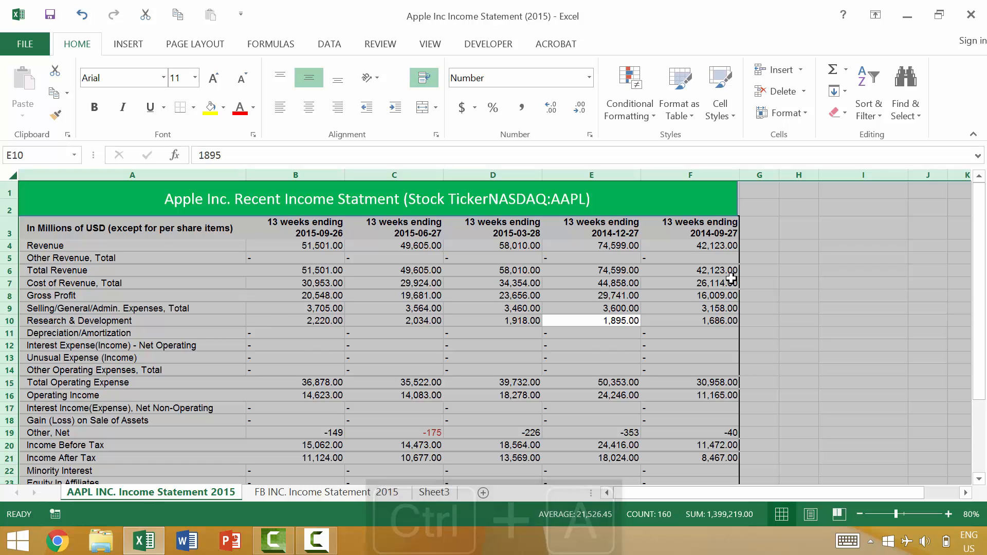
{"action": "left_click", "coordinate": [867, 286]}
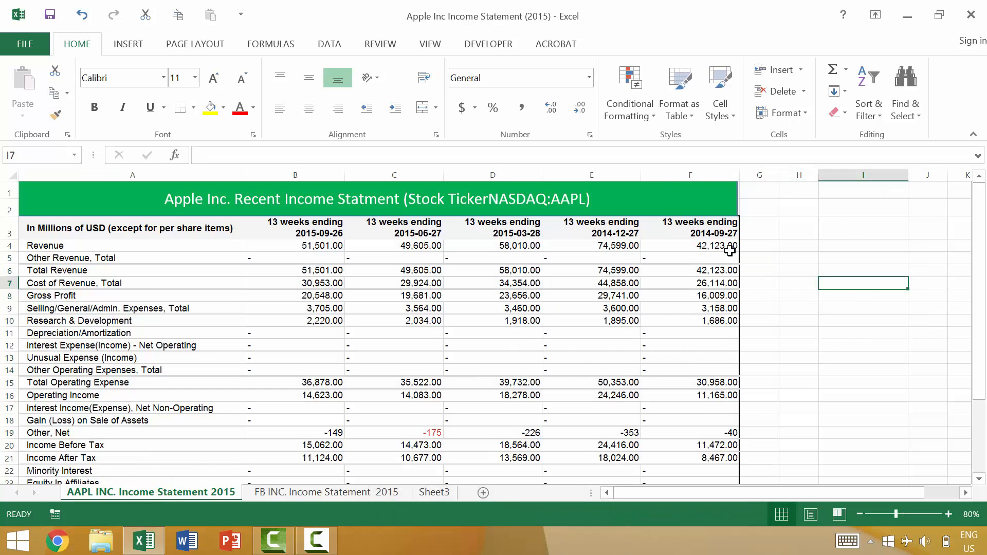
{"action": "key", "text": "ctrl+a"}
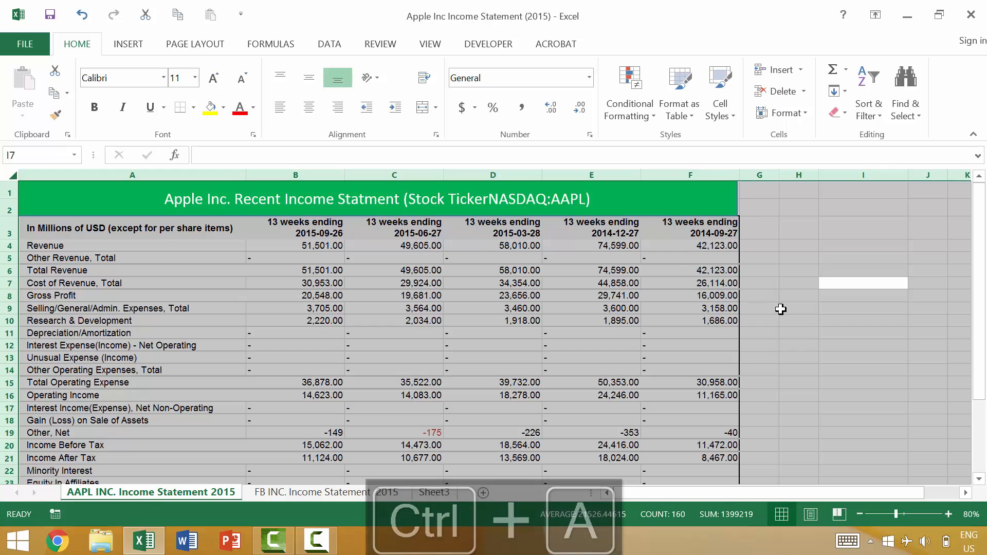
- Select the data table around cell D11 and the whole worksheet, repeat from empty cell I8, and finish on cell H13
{"action": "left_click", "coordinate": [533, 334]}
{"action": "key", "text": "ctrl+a"}
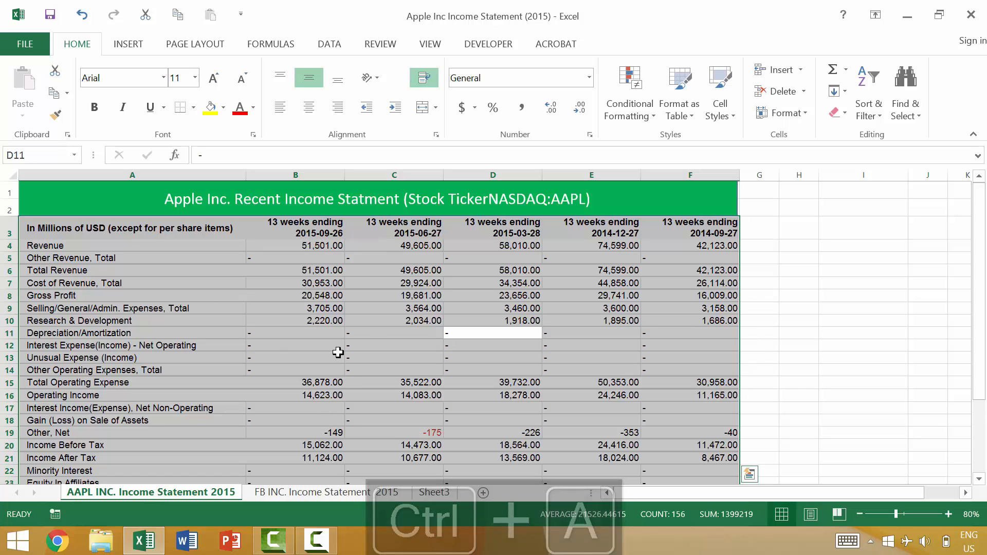
{"action": "key", "text": "ctrl+a"}
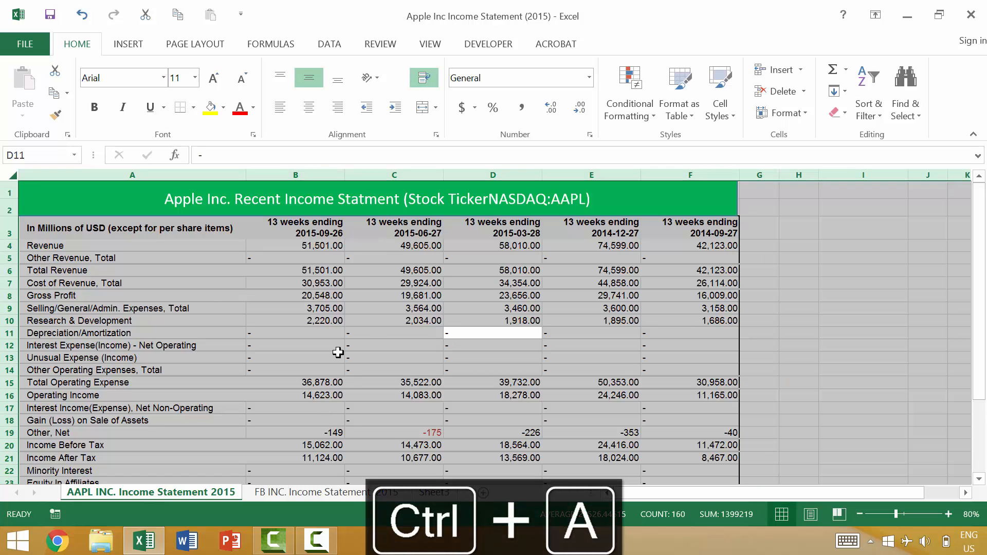
{"action": "left_click", "coordinate": [854, 294]}
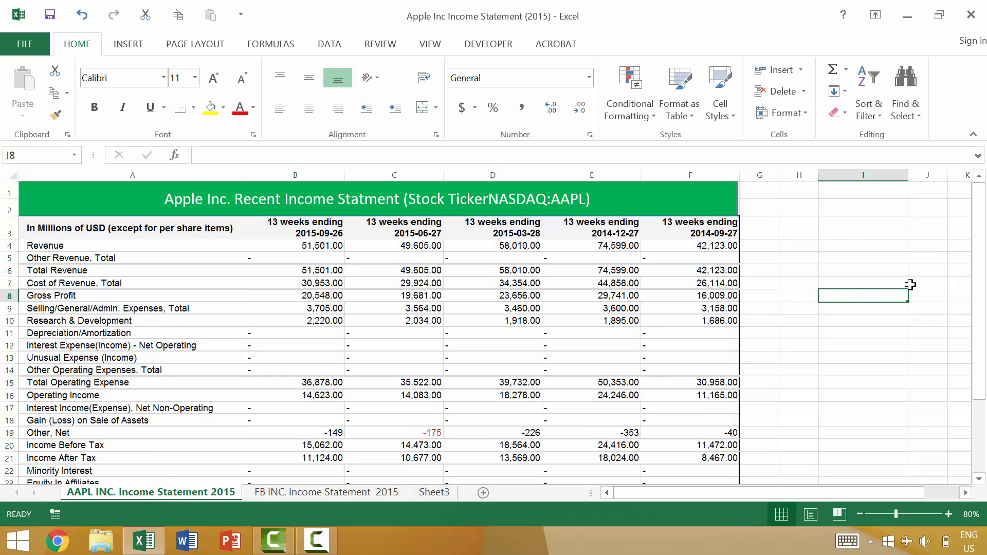
{"action": "key", "text": "ctrl+a"}
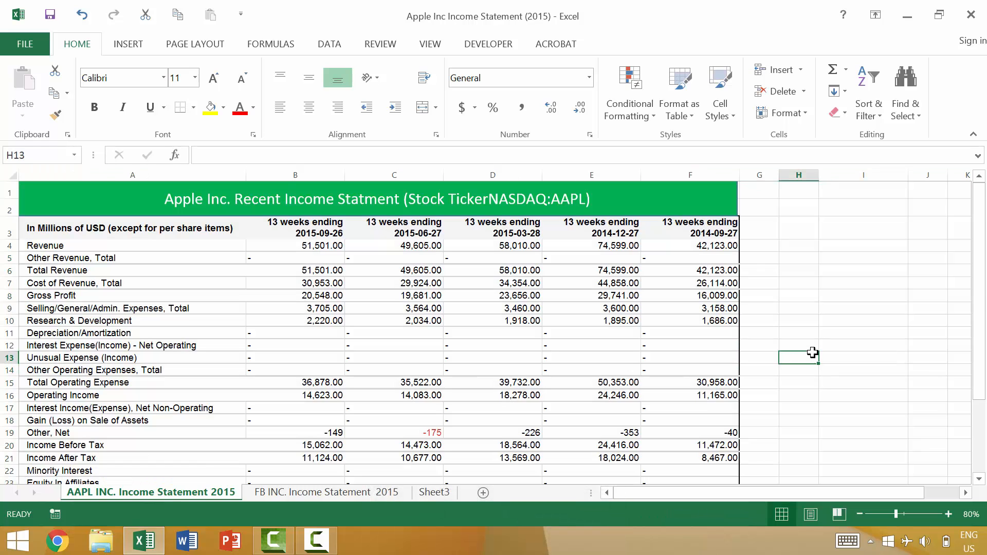
{"action": "left_click", "coordinate": [813, 355]}
- Select the range A3:B6 and extend the selection to A3:F6, covering the header and revenue rows
{"action": "left_click", "coordinate": [146, 236]}
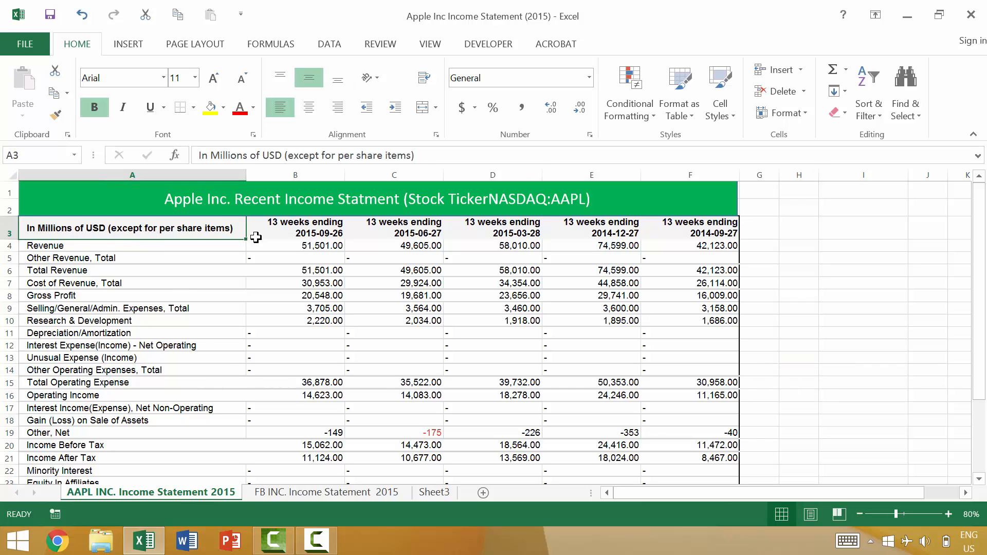
{"action": "left_click", "coordinate": [310, 266], "text": "shift"}
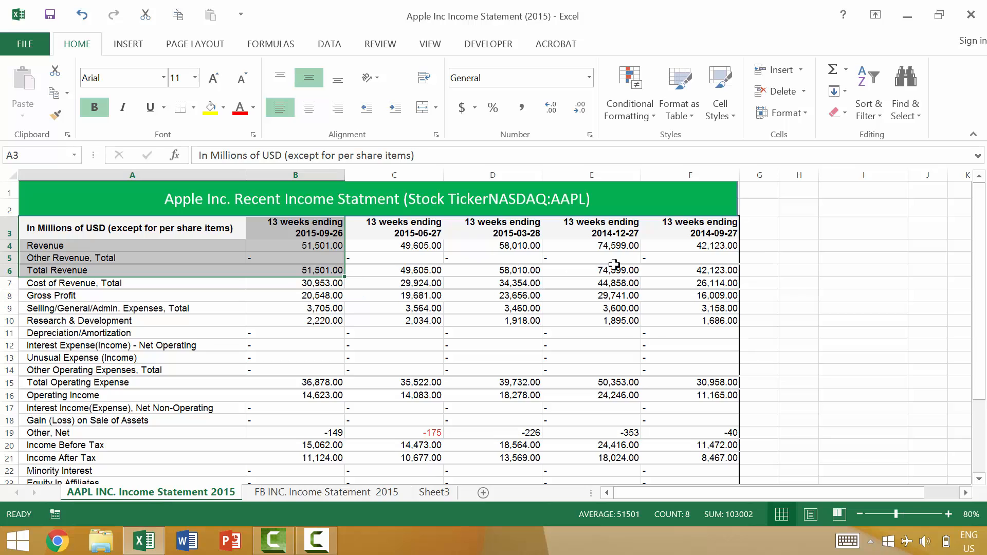
{"action": "left_click", "coordinate": [698, 269], "text": "shift"}
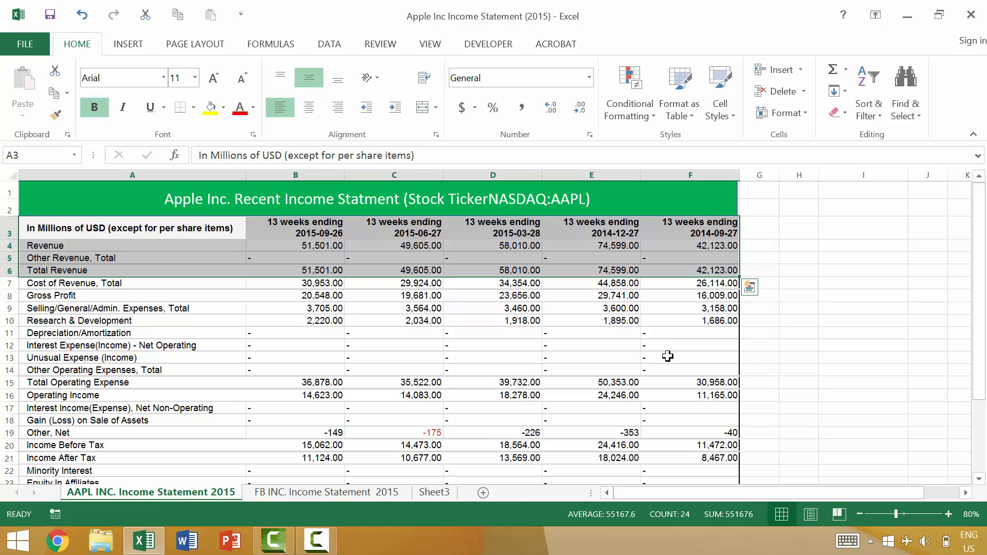
- Select cells F3, F4, F5 and F6 individually as one multiple-cell selection in the 2014-09-27 column
{"action": "left_click", "coordinate": [679, 236]}
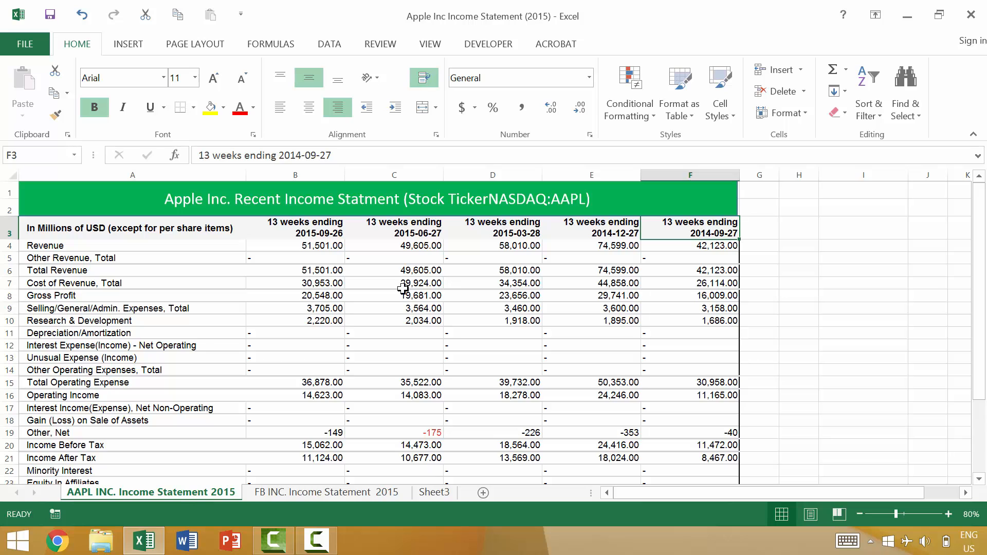
{"action": "left_click", "coordinate": [704, 248], "text": "ctrl"}
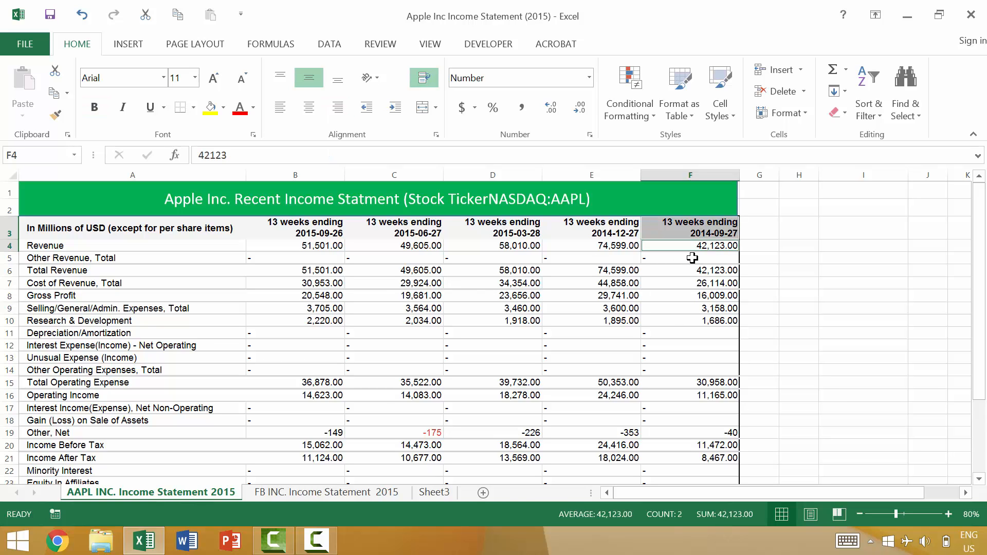
{"action": "left_click", "coordinate": [688, 257], "text": "ctrl"}
{"action": "left_click", "coordinate": [681, 273], "text": "ctrl"}
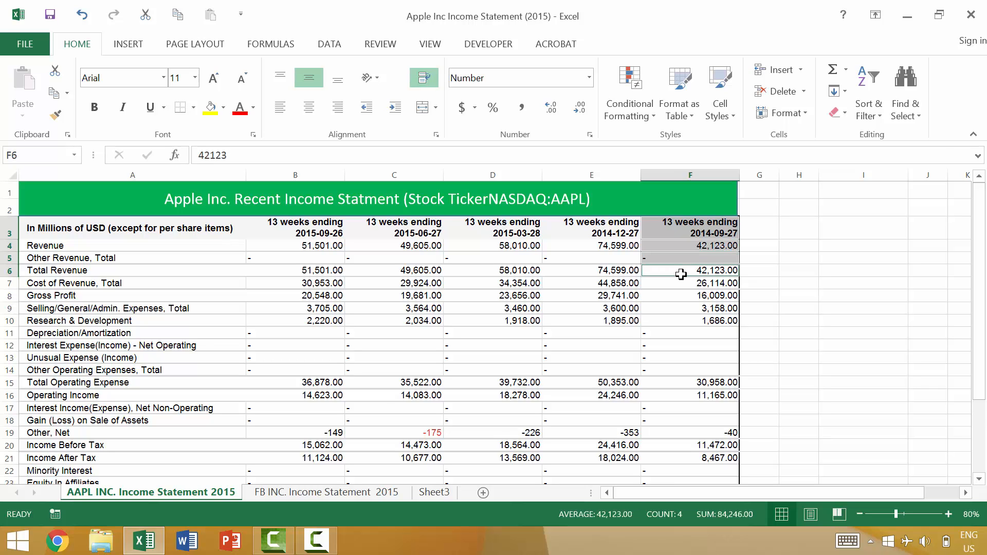
- Add cells B3, B4, B5, B6 and B7 individually to the existing multiple-cell selection in the 2015-09-26 column
{"action": "left_click", "coordinate": [332, 234], "text": "ctrl"}
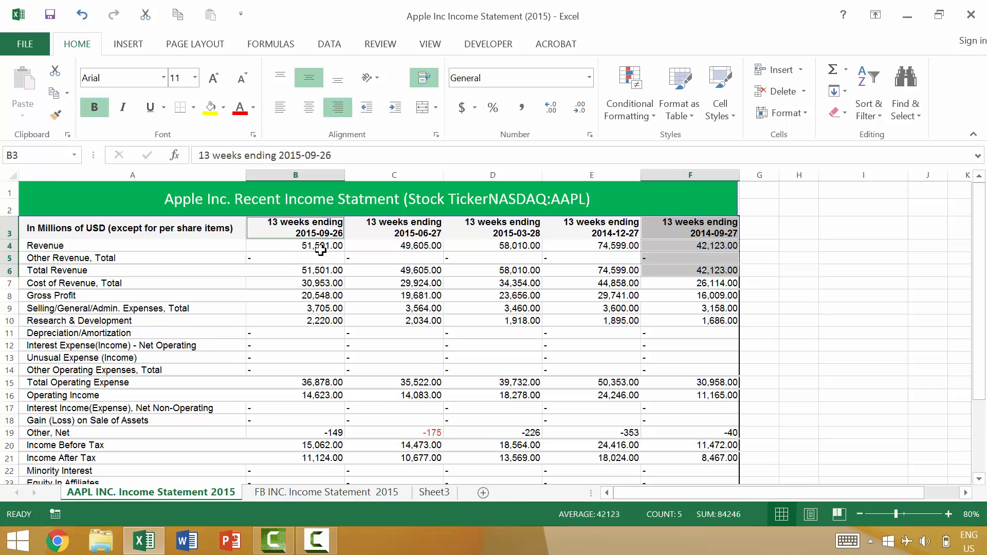
{"action": "left_click", "coordinate": [321, 247], "text": "ctrl"}
{"action": "left_click", "coordinate": [320, 263], "text": "ctrl"}
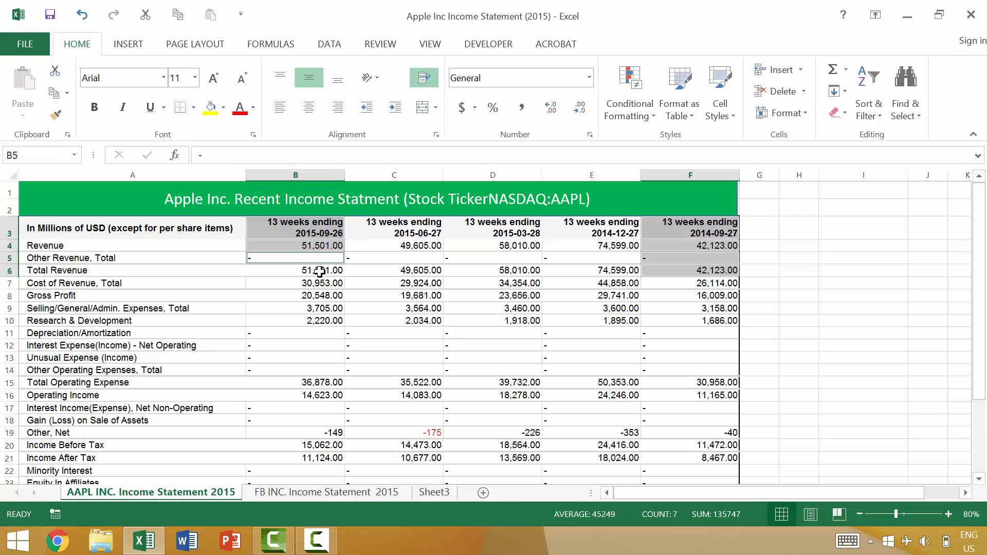
{"action": "left_click", "coordinate": [320, 271], "text": "ctrl"}
{"action": "left_click", "coordinate": [319, 283], "text": "ctrl"}
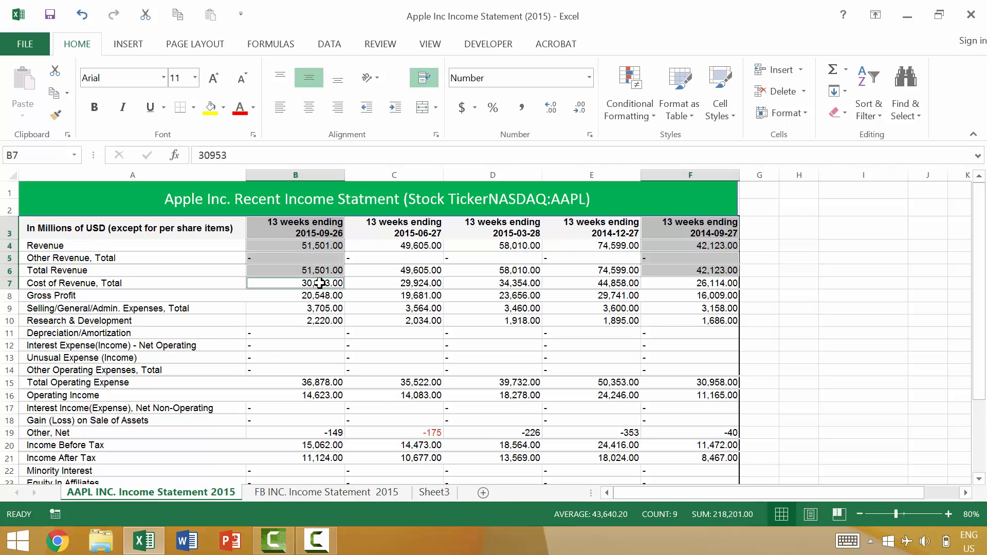
- Add cell C5, the range D12:E13, and cells B17, C20, D20, E19, E16 and D18 to the multiple selection
{"action": "left_click", "coordinate": [427, 259], "text": "ctrl"}
{"action": "left_click_drag", "start_coordinate": [524, 344], "coordinate": [561, 358]}
{"action": "left_click", "coordinate": [334, 408], "text": "ctrl"}
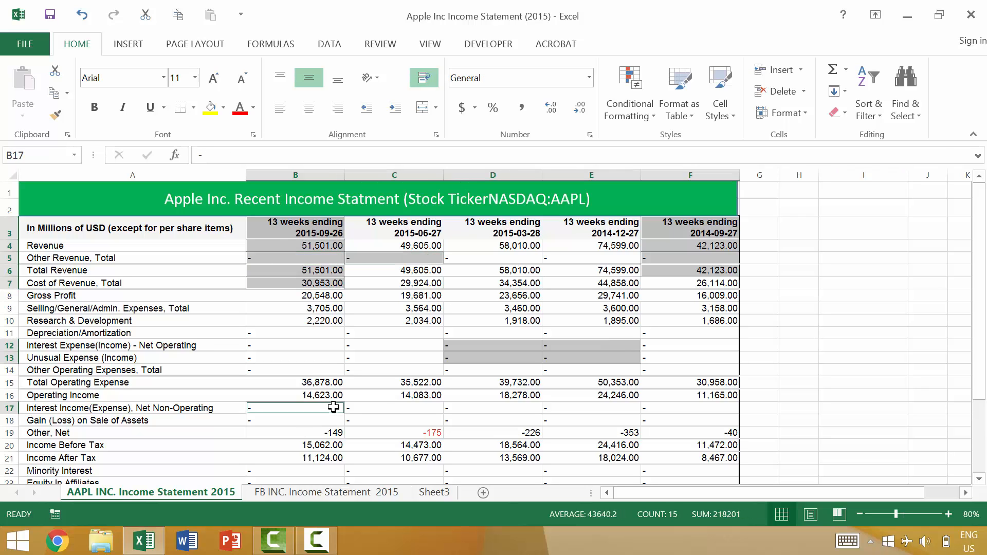
{"action": "left_click", "coordinate": [418, 444], "text": "ctrl"}
{"action": "left_click", "coordinate": [486, 444], "text": "ctrl"}
{"action": "left_click", "coordinate": [591, 432], "text": "ctrl"}
{"action": "left_click", "coordinate": [591, 395], "text": "ctrl"}
{"action": "left_click", "coordinate": [484, 421], "text": "ctrl"}
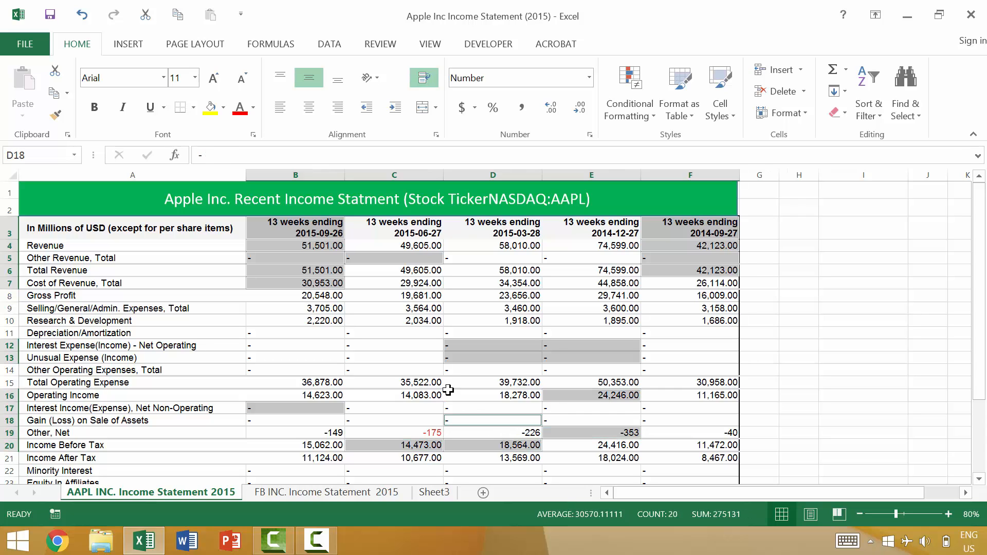
- Add cells D15, C16, C14, C12, C10 and D8 to the multiple selection
{"action": "left_click", "coordinate": [448, 384], "text": "ctrl"}
{"action": "left_click", "coordinate": [393, 394], "text": "ctrl"}
{"action": "left_click", "coordinate": [389, 370], "text": "ctrl"}
{"action": "left_click", "coordinate": [386, 346], "text": "ctrl"}
{"action": "left_click", "coordinate": [407, 320], "text": "ctrl"}
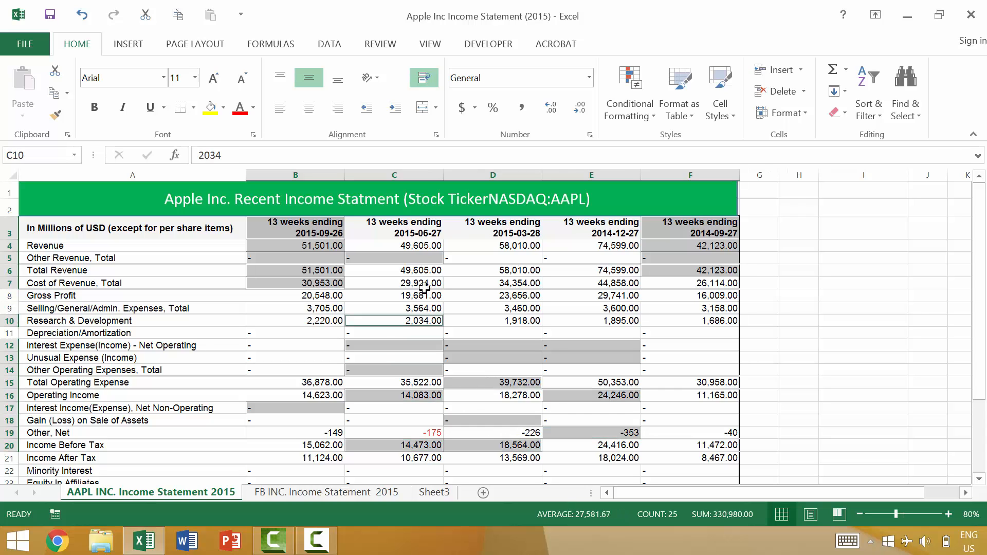
{"action": "left_click", "coordinate": [505, 296], "text": "ctrl"}
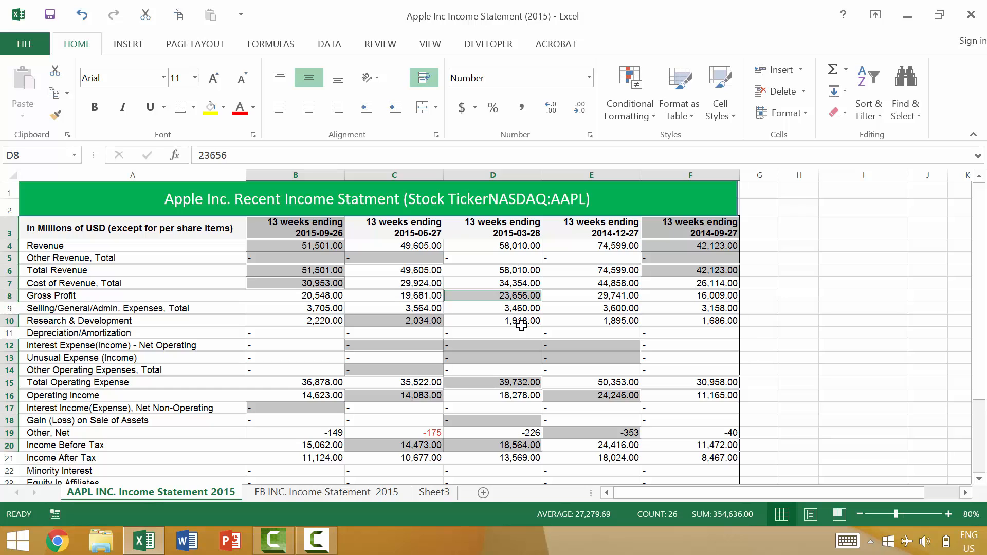
- Replace the multiple selection with cell E9, select the range D8:E11, and finish on cell F7
{"action": "left_click", "coordinate": [580, 311]}
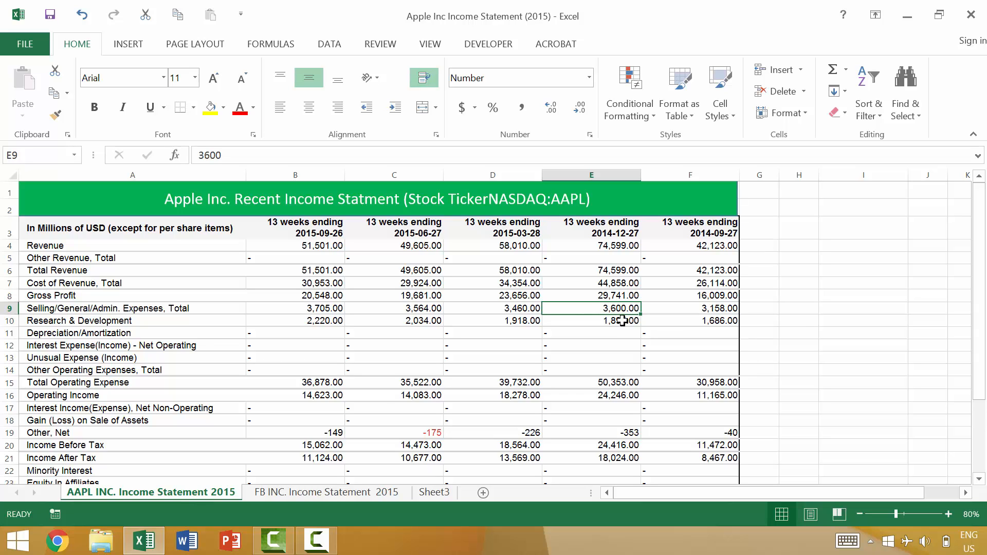
{"action": "left_click_drag", "start_coordinate": [489, 331], "coordinate": [558, 302]}
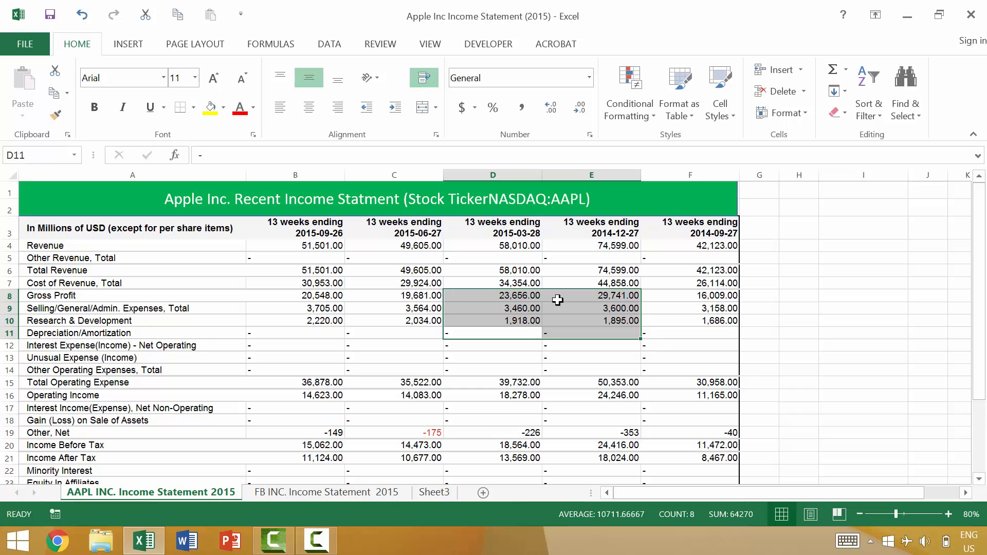
{"action": "left_click", "coordinate": [674, 282]}
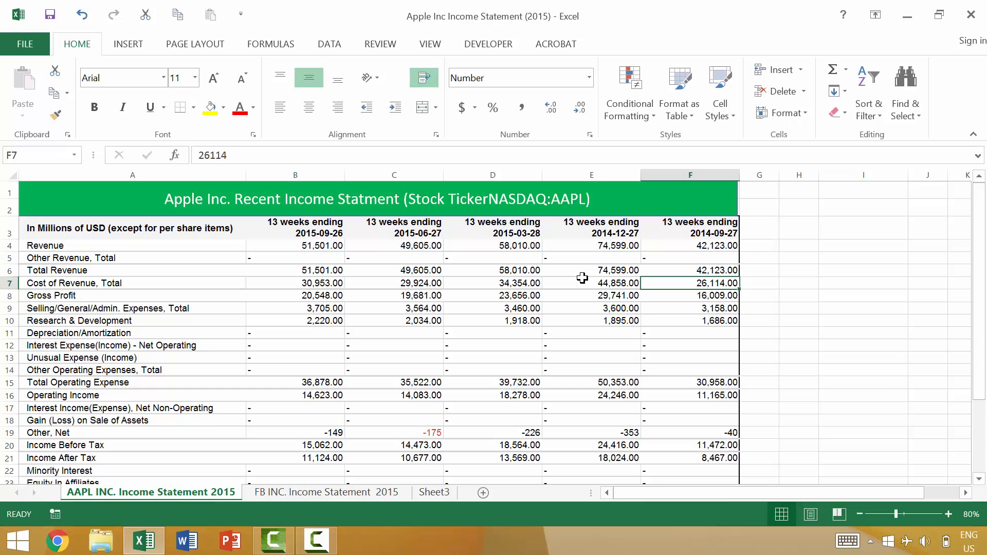
- Turn on Add to Selection mode and add D8:D10, the cells around B13:C15, and the cells in B3:B6
{"action": "key", "text": "shift+F8"}
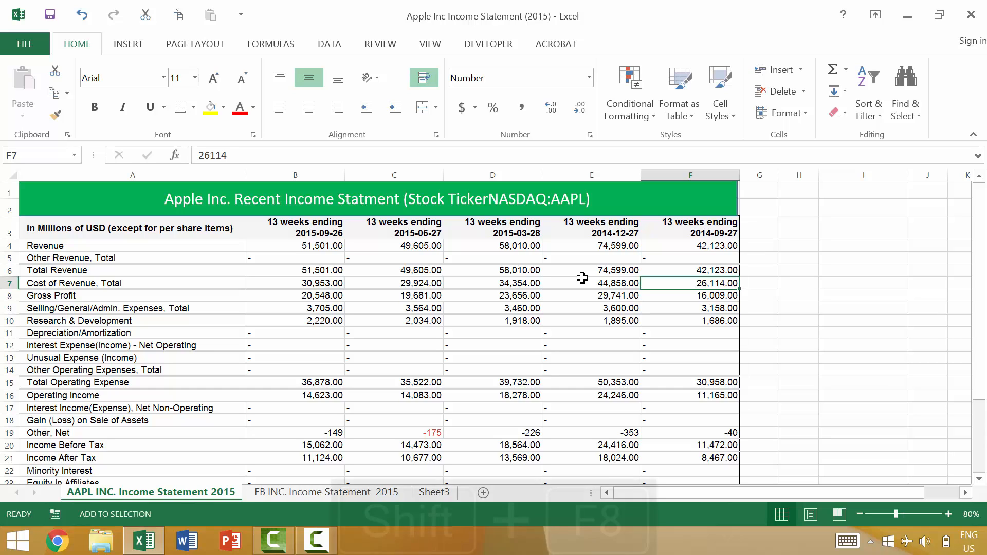
{"action": "left_click_drag", "start_coordinate": [495, 291], "coordinate": [499, 321]}
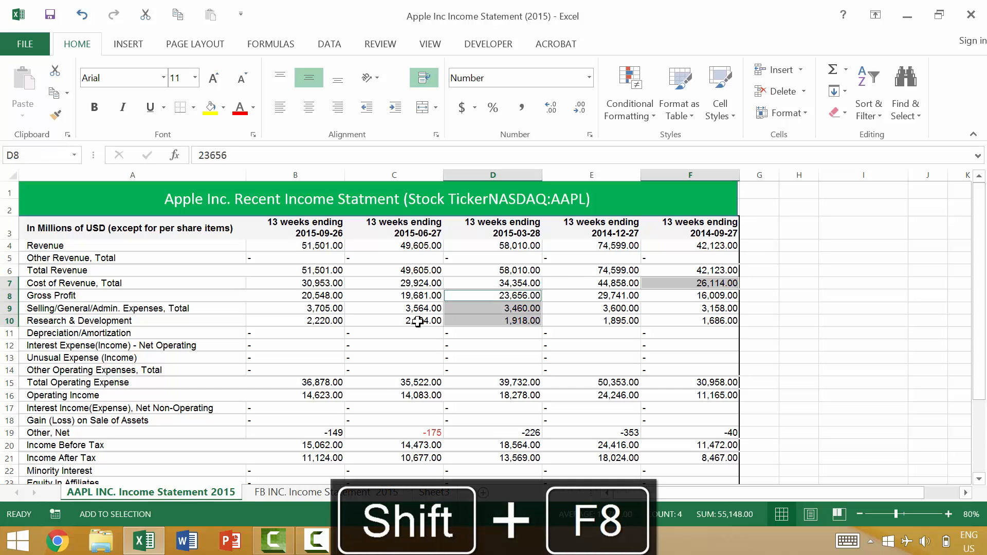
{"action": "left_click_drag", "start_coordinate": [386, 358], "coordinate": [303, 358]}
{"action": "left_click", "coordinate": [281, 271]}
{"action": "left_click_drag", "start_coordinate": [317, 235], "coordinate": [317, 242]}
{"action": "left_click_drag", "start_coordinate": [318, 234], "coordinate": [329, 244]}
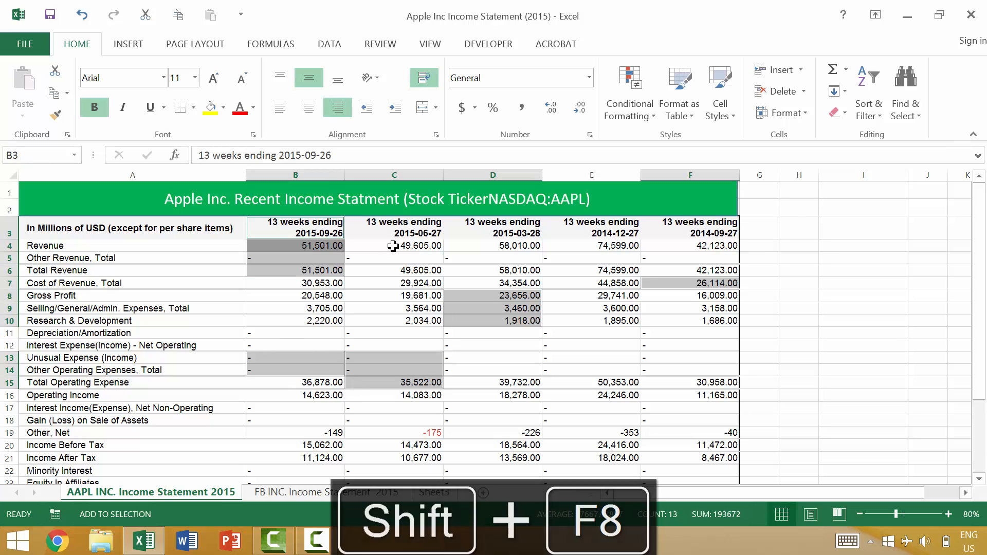
- Extend the added selection with C4, C7:C10, E15, D18:E19, D20, F20 and C19
{"action": "left_click", "coordinate": [393, 247]}
{"action": "left_click_drag", "start_coordinate": [402, 286], "coordinate": [402, 293]}
{"action": "left_click_drag", "start_coordinate": [402, 297], "coordinate": [412, 320]}
{"action": "left_click", "coordinate": [633, 384]}
{"action": "left_click_drag", "start_coordinate": [555, 425], "coordinate": [509, 434]}
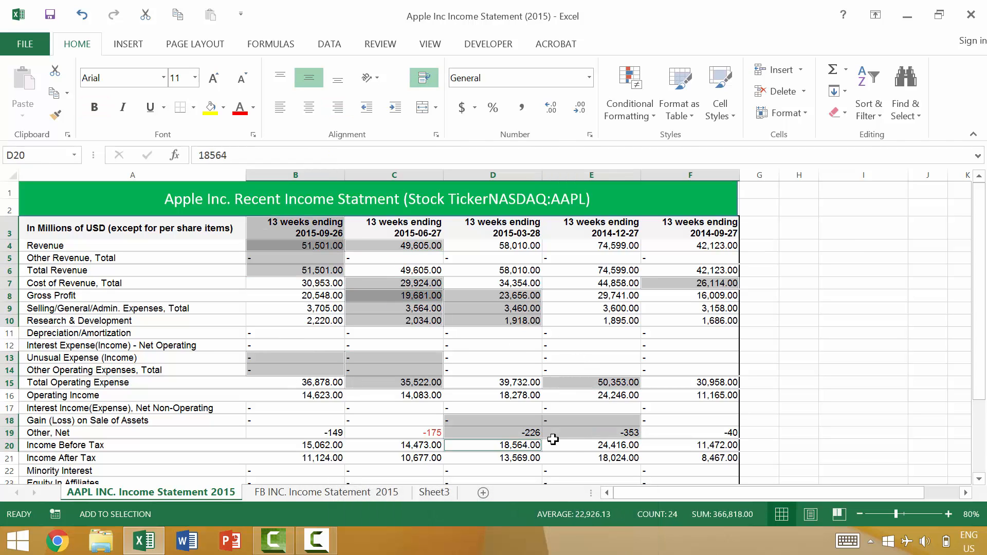
{"action": "left_click", "coordinate": [509, 445]}
{"action": "left_click", "coordinate": [699, 452]}
{"action": "left_click", "coordinate": [372, 437]}
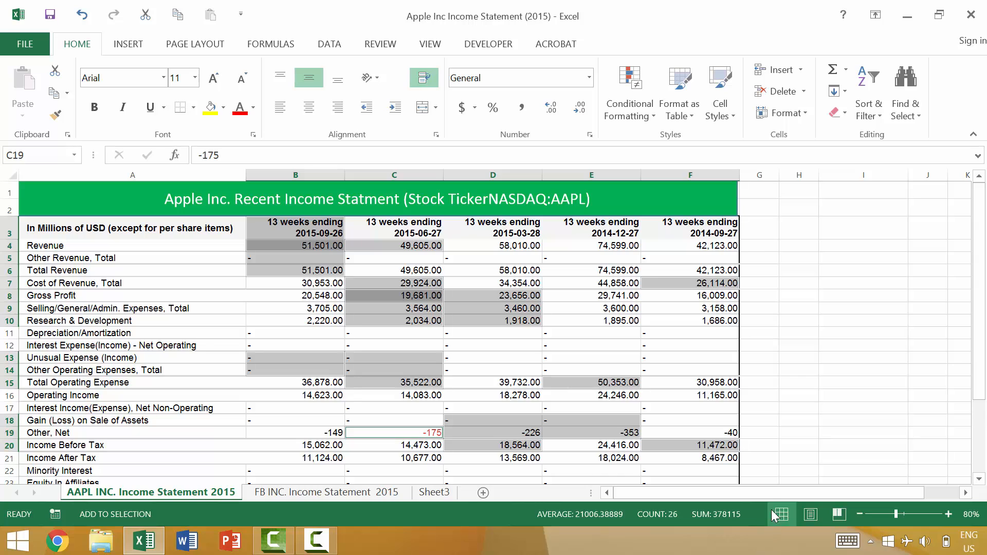
- Turn off Add to Selection mode and replace the multiple selection with the single cell F14
{"action": "key", "text": "shift+F8"}
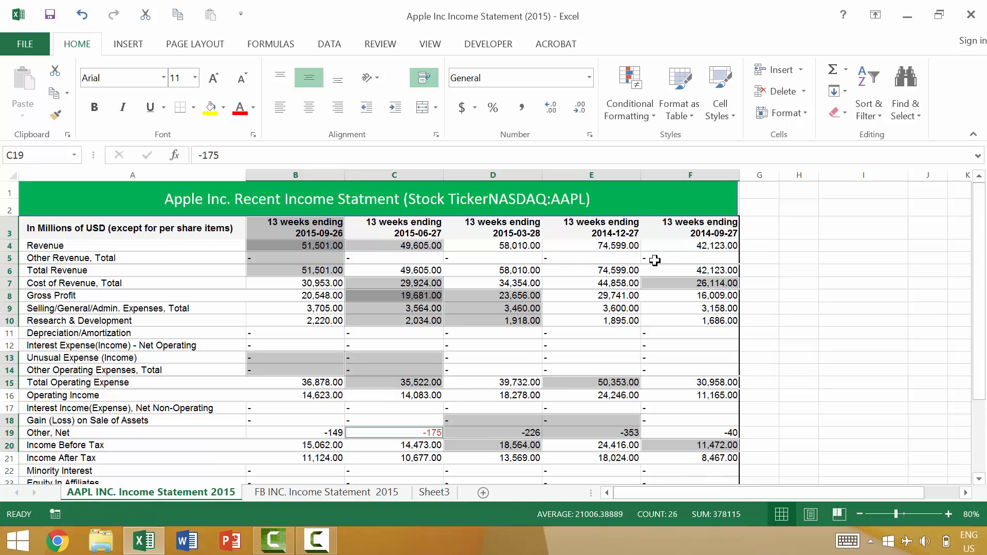
{"action": "key", "text": "ctrl+BackSpace"}
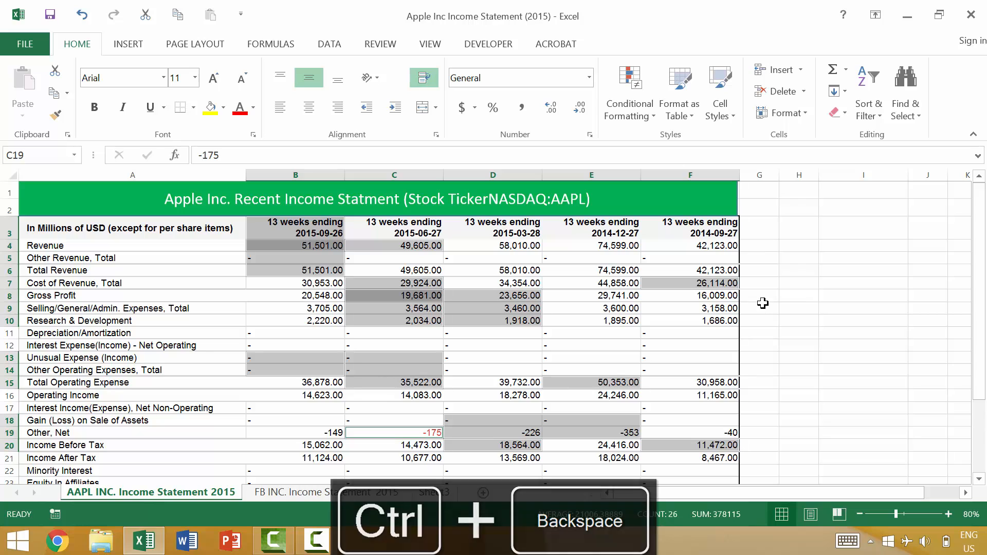
{"action": "left_click", "coordinate": [713, 370]}
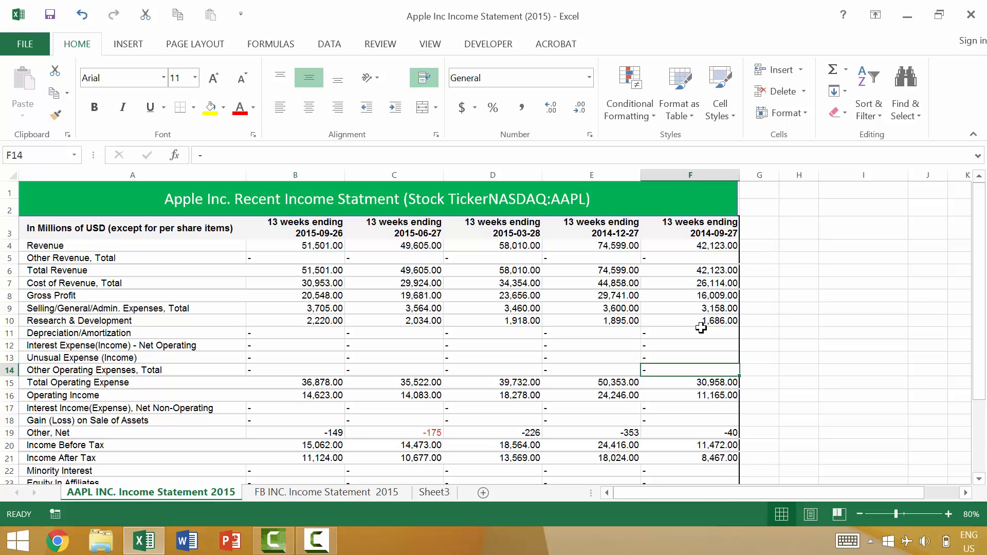
- Using Add to Selection mode, add I4:I8, H13, F10:G11, D9, B7:C10, B6:B9 and C19:D20, and turn the mode off
{"action": "key", "text": "shift+F8"}
{"action": "left_click_drag", "start_coordinate": [856, 246], "coordinate": [848, 296]}
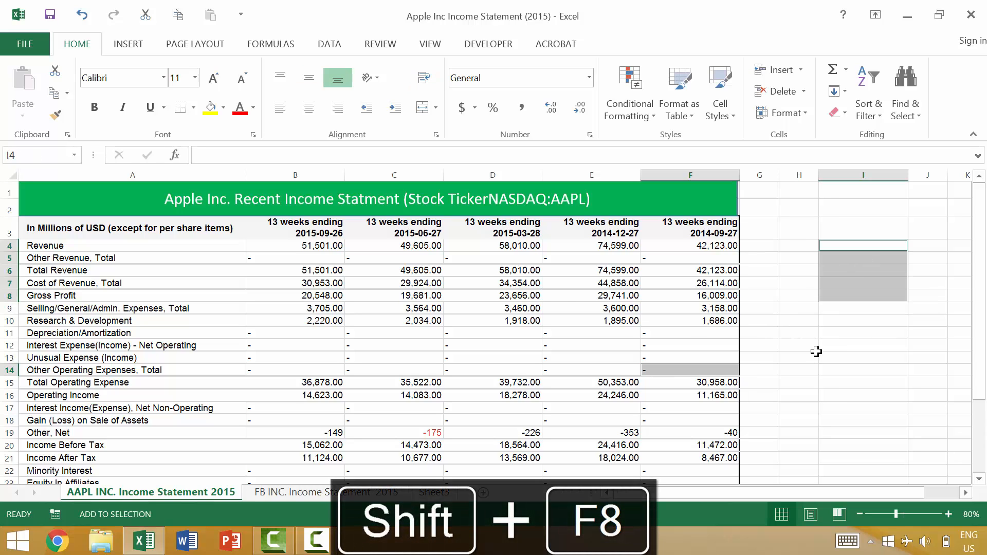
{"action": "left_click", "coordinate": [800, 357]}
{"action": "left_click_drag", "start_coordinate": [760, 332], "coordinate": [715, 321]}
{"action": "left_click", "coordinate": [514, 309]}
{"action": "left_click_drag", "start_coordinate": [419, 321], "coordinate": [316, 309]}
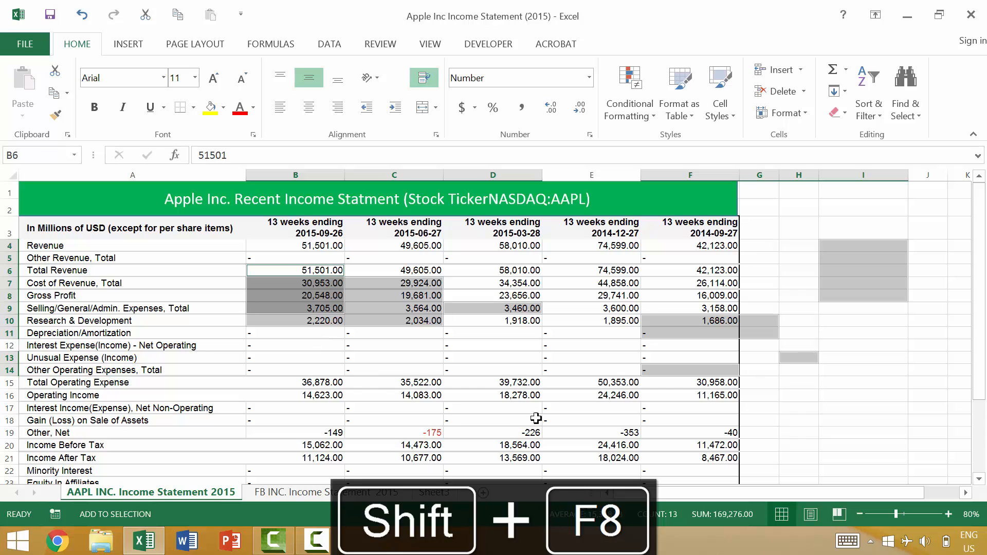
{"action": "left_click_drag", "start_coordinate": [427, 446], "coordinate": [475, 427]}
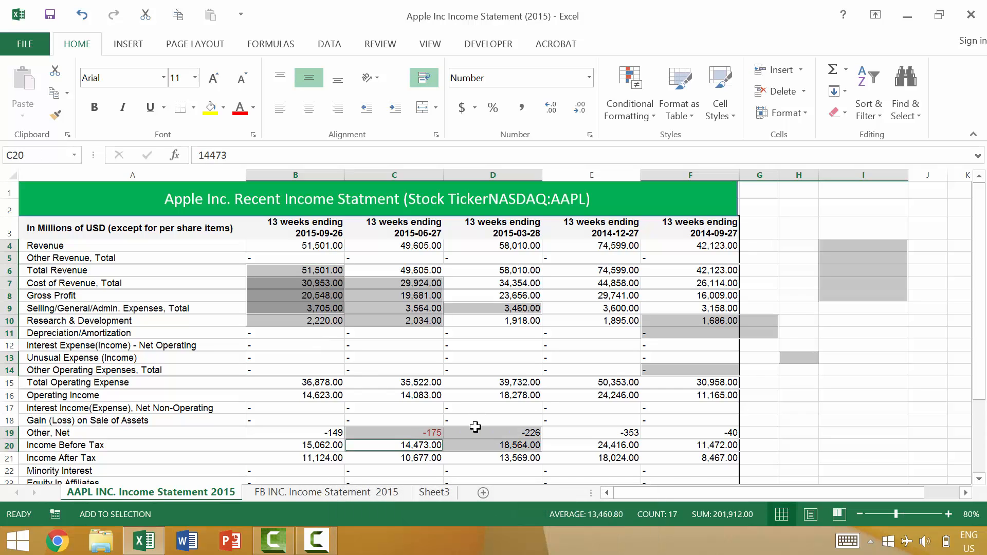
{"action": "key", "text": "shift+F8"}
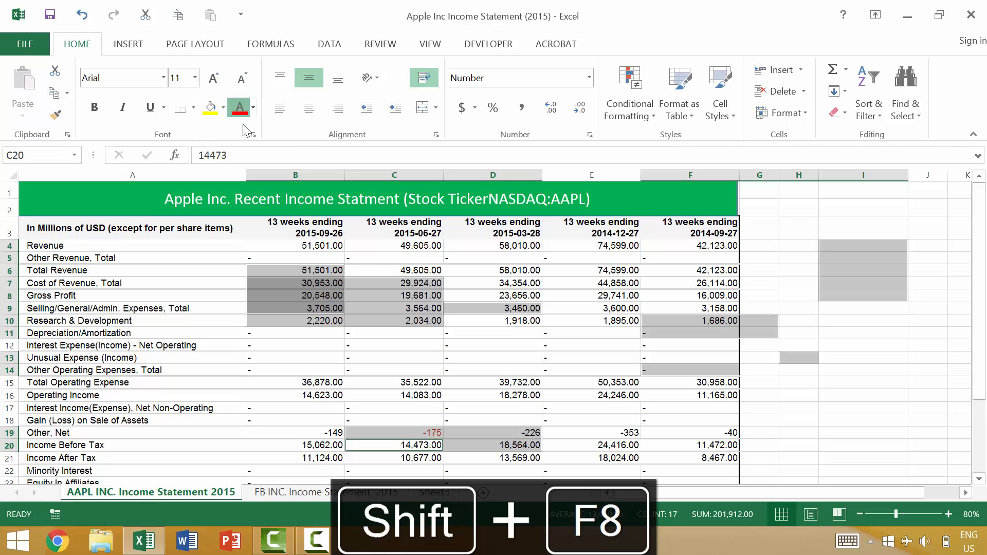
- Apply the red font colour to all selected cells, undo the colour change, and select empty cell I15
{"action": "left_click", "coordinate": [239, 108]}
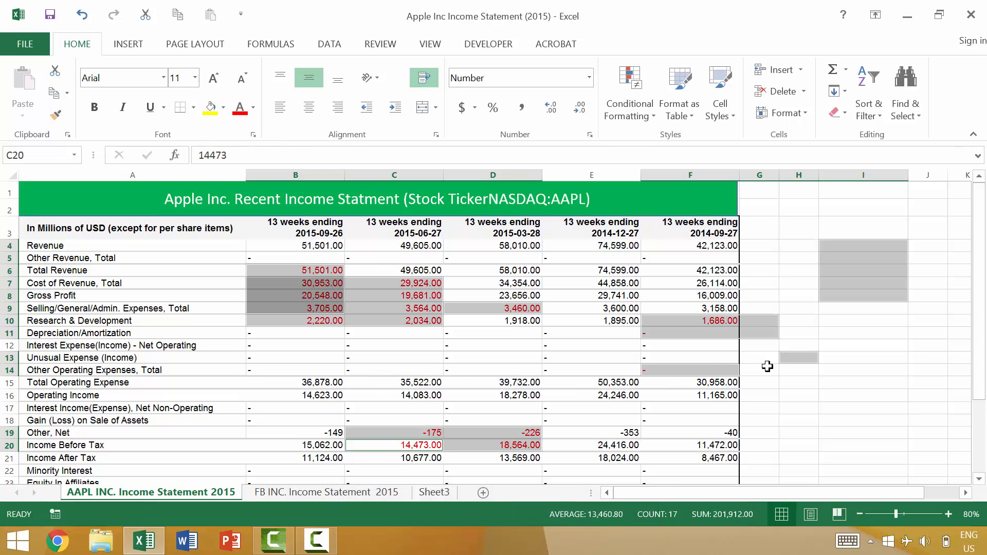
{"action": "key", "text": "ctrl+z"}
{"action": "left_click", "coordinate": [856, 380]}
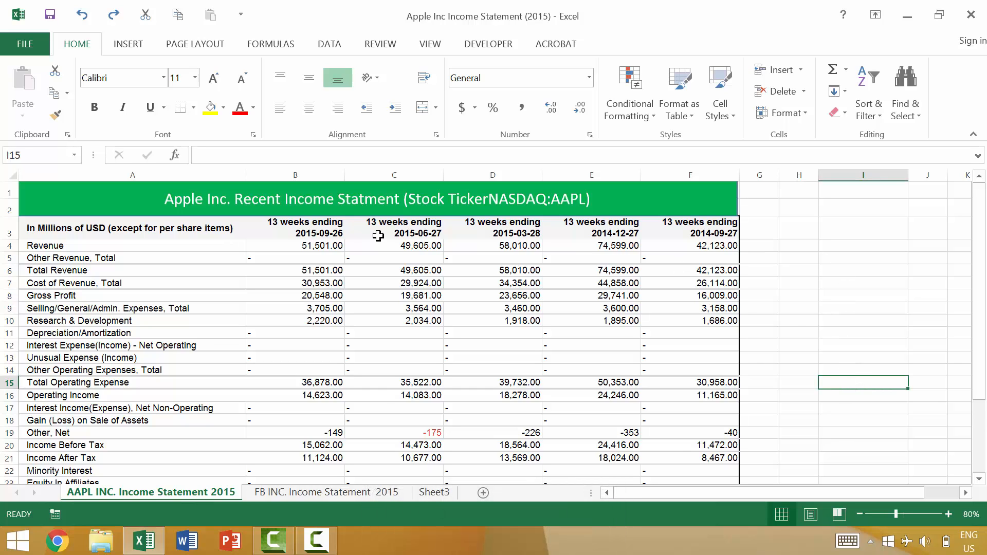
- Copy the range B4:F10 and paste it beside the income statement starting at cell I3
{"action": "left_click_drag", "start_coordinate": [311, 245], "coordinate": [668, 326]}
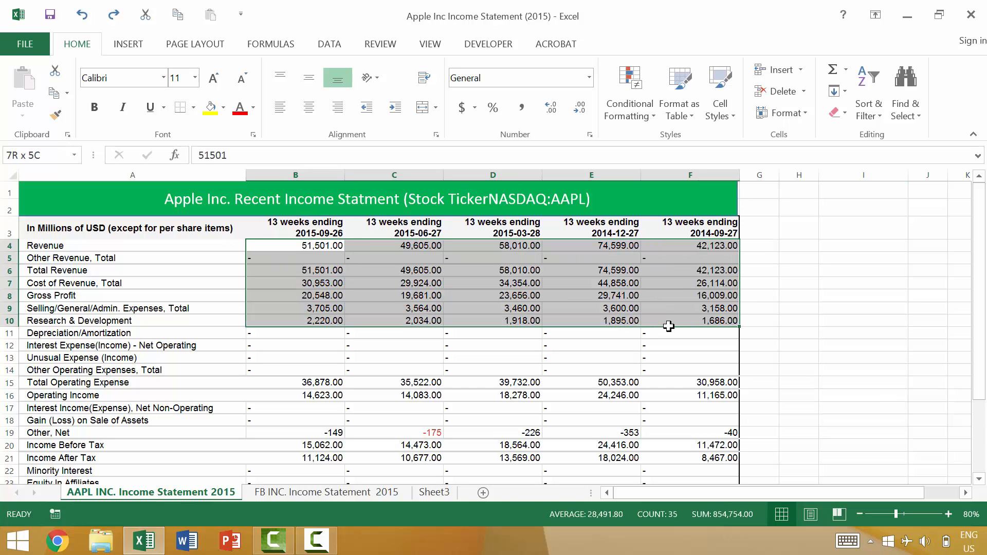
{"action": "key", "text": "ctrl+c"}
{"action": "left_click", "coordinate": [888, 230]}
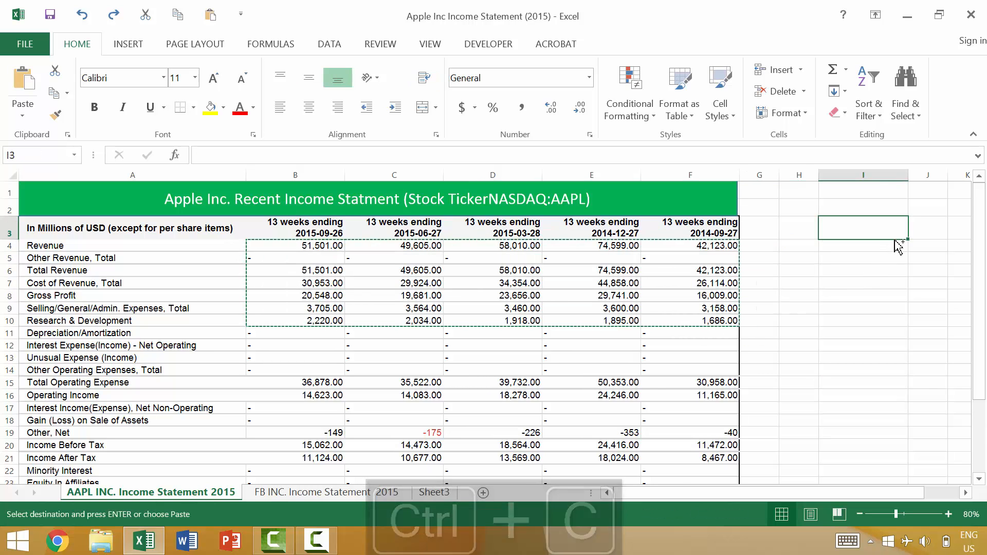
{"action": "key", "text": "ctrl+v"}
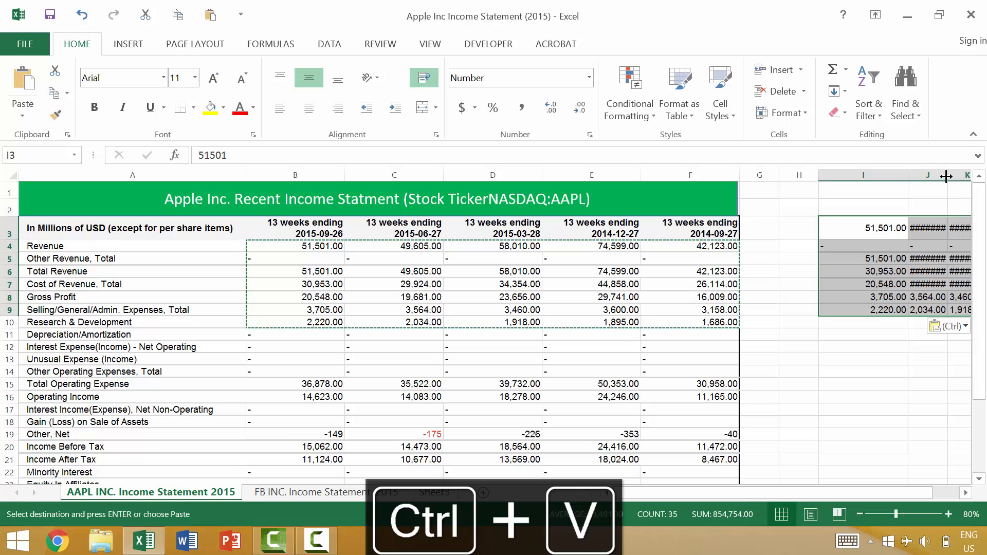
- Select the whole worksheet, AutoFit all column widths, and deselect by choosing cell G11
{"action": "key", "text": "ctrl+a"}
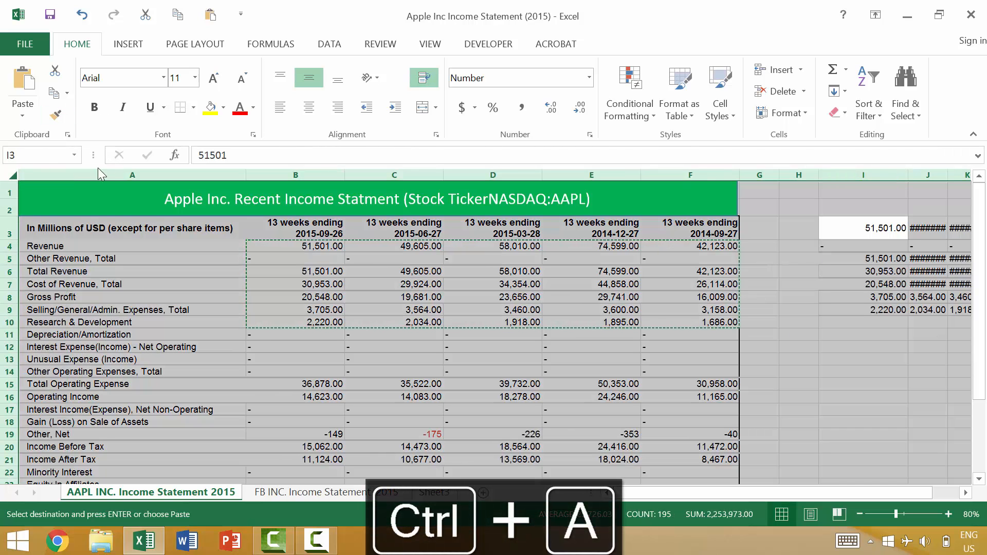
{"action": "double_click", "coordinate": [246, 175]}
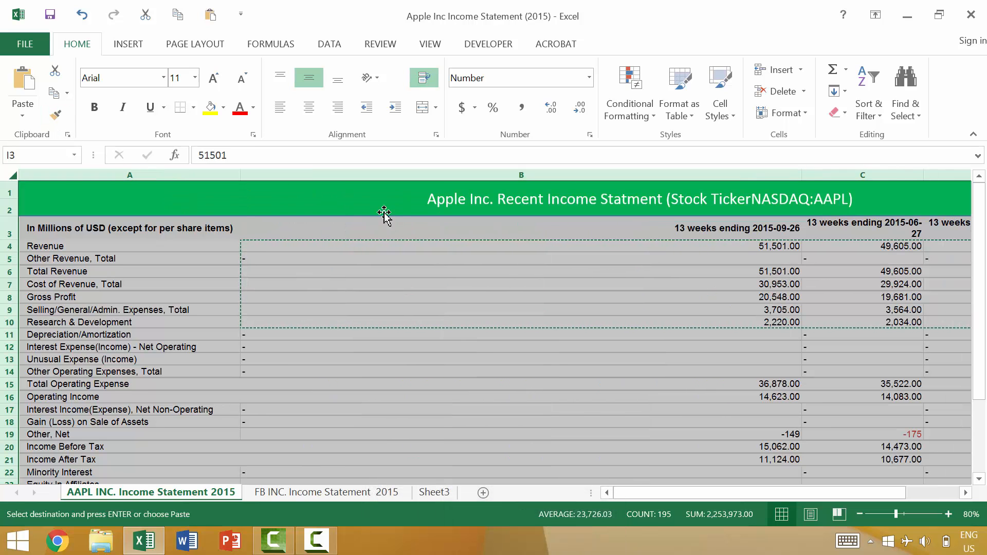
{"action": "scroll", "coordinate": [436, 233], "scroll_direction": "down", "scroll_amount": 4, "text": "ctrl"}
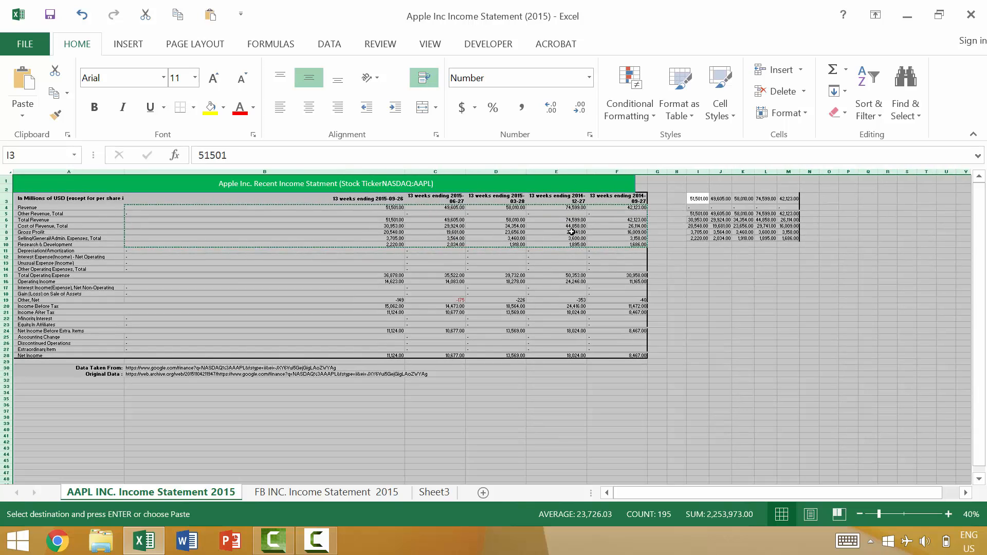
{"action": "left_click", "coordinate": [678, 252]}
{"action": "scroll", "coordinate": [702, 249], "scroll_direction": "up", "scroll_amount": 2, "text": "ctrl"}
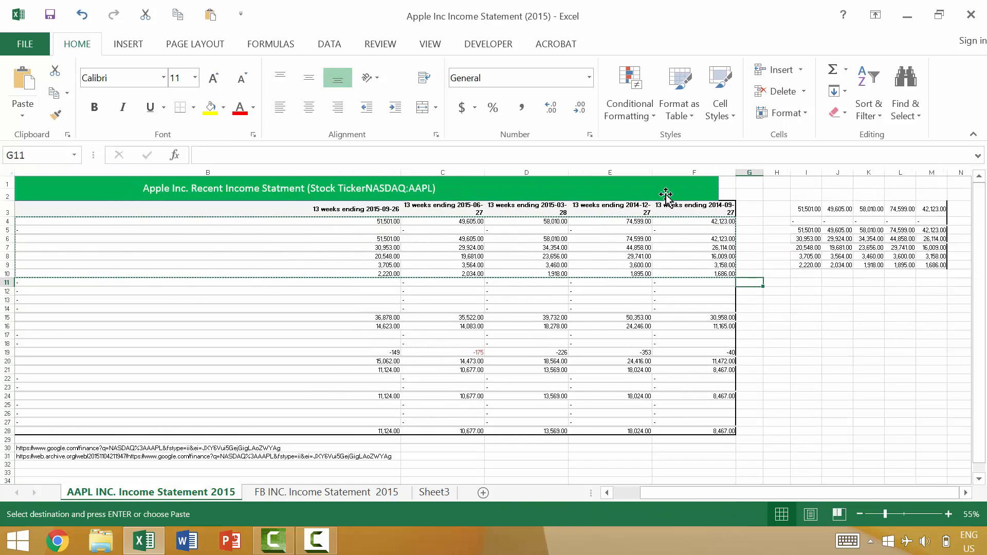
- Select cells K6 and K4 inside the copied table that starts at I3
{"action": "left_click", "coordinate": [555, 196]}
{"action": "left_click_drag", "start_coordinate": [591, 204], "coordinate": [955, 295]}
{"action": "scroll", "coordinate": [955, 295], "scroll_direction": "up", "scroll_amount": 3, "text": "ctrl"}
{"action": "left_click", "coordinate": [744, 278]}
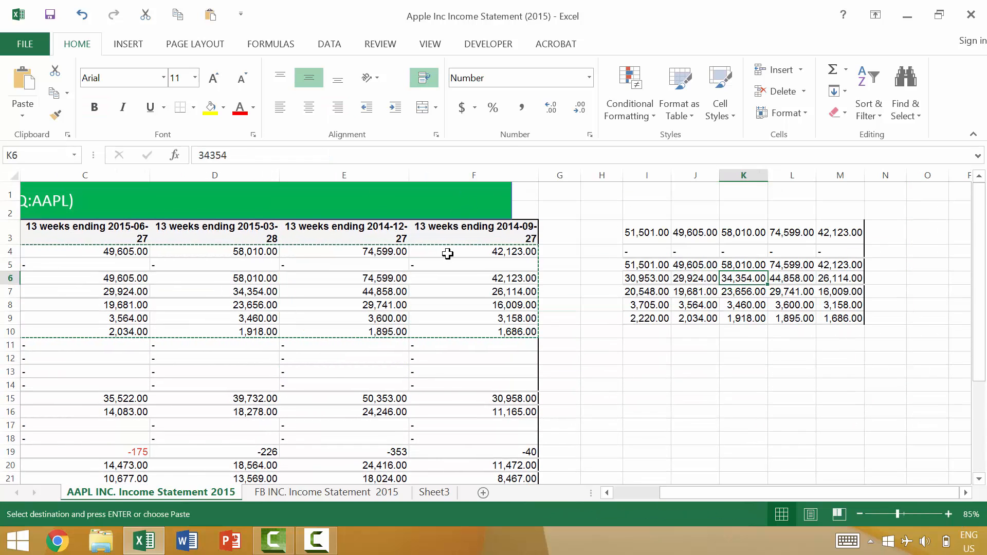
{"action": "left_click", "coordinate": [763, 251]}
- Select header cell F3, move cell by cell along row 3 to K3, and jump back across the data edges to F3
{"action": "left_click", "coordinate": [495, 230]}
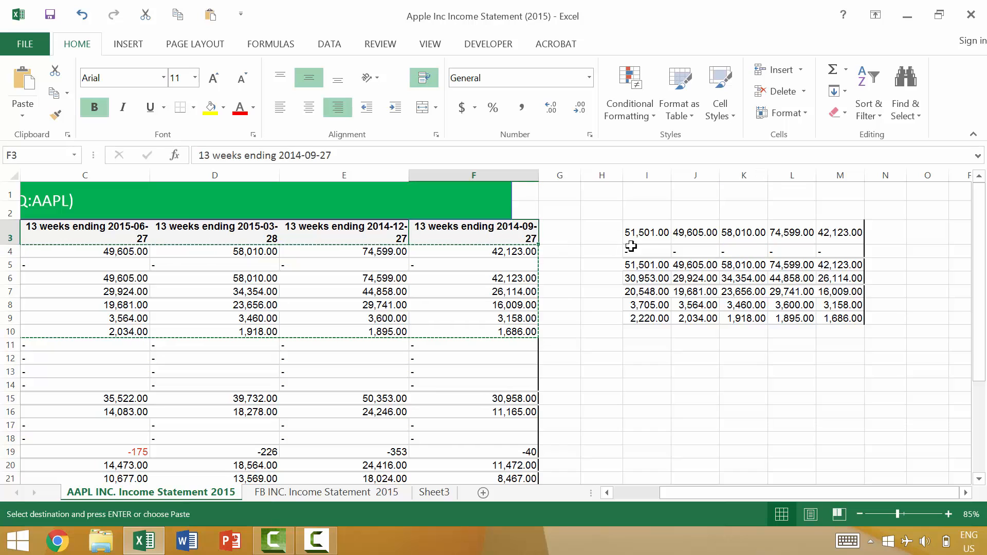
{"action": "key", "text": "Right"}
{"action": "key", "text": "Right"}
{"action": "key", "text": "Right"}
{"action": "key", "text": "Right"}
{"action": "key", "text": "Right"}
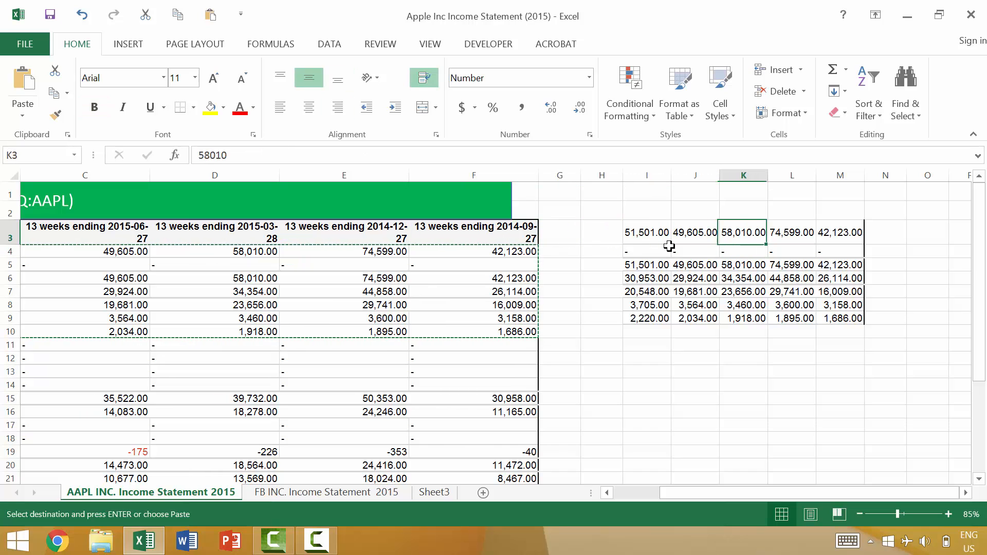
{"action": "key", "text": "ctrl+Left"}
{"action": "key", "text": "ctrl+Left"}
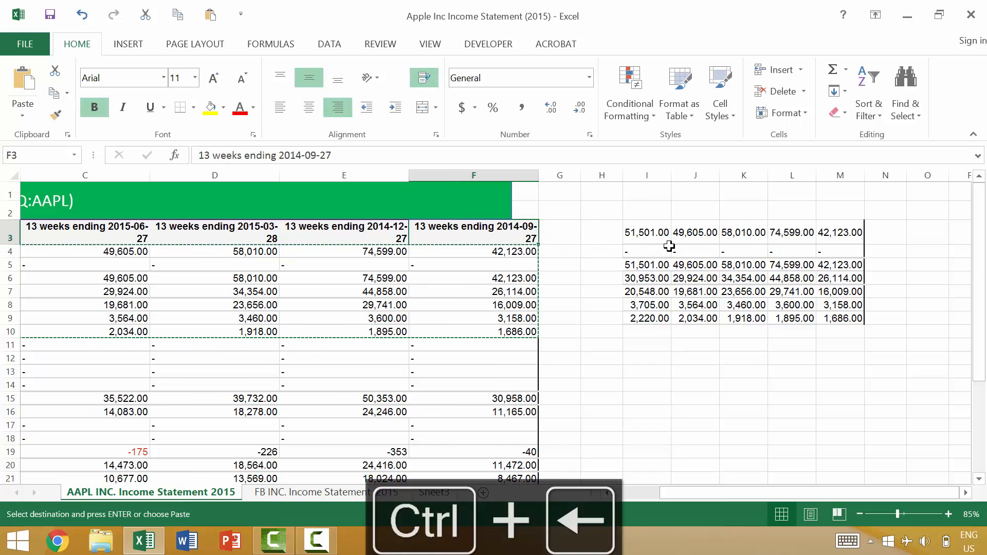
- Jump between the data edges of row 3 across the copied table and back to A3
{"action": "key", "text": "ctrl+Right"}
{"action": "key", "text": "ctrl+Right"}
{"action": "key", "text": "ctrl+Left"}
{"action": "key", "text": "ctrl+Left"}
{"action": "key", "text": "ctrl+Left"}
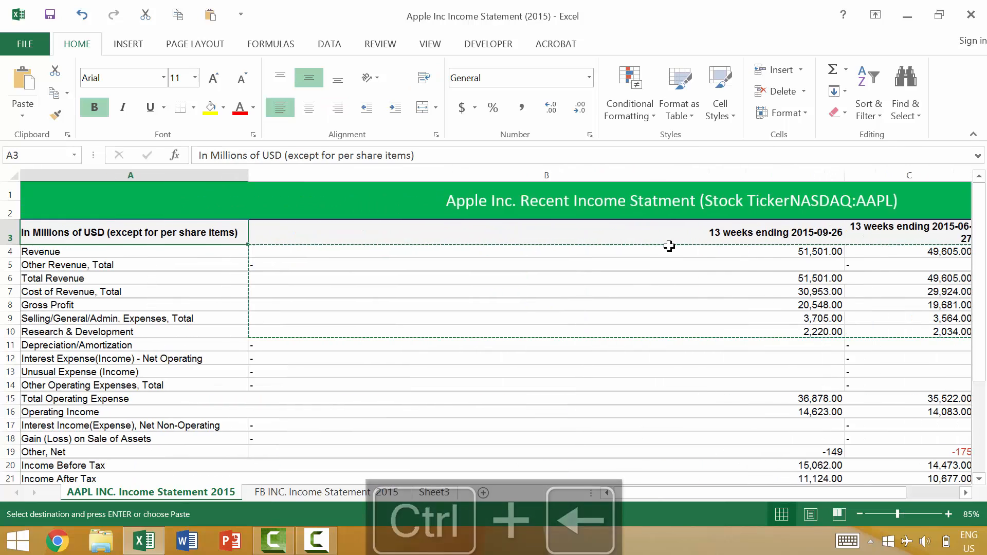
- Jump along row 3 to M3, down column M to M9, on to the sheet's last row, and back up to M9
{"action": "key", "text": "ctrl+Right"}
{"action": "key", "text": "ctrl+Right"}
{"action": "key", "text": "ctrl+Right"}
{"action": "key", "text": "ctrl+Down"}
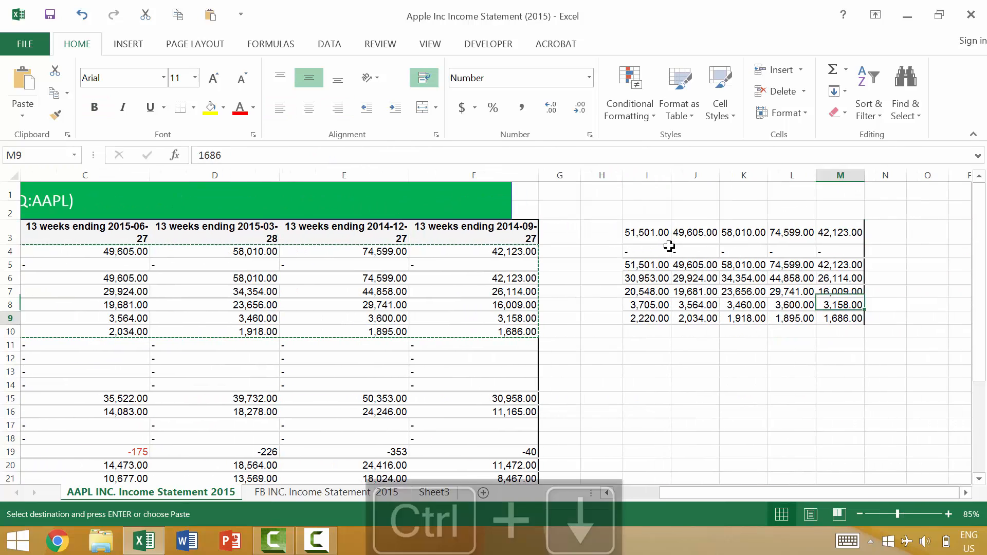
{"action": "key", "text": "ctrl+Down"}
{"action": "key", "text": "ctrl+Up"}
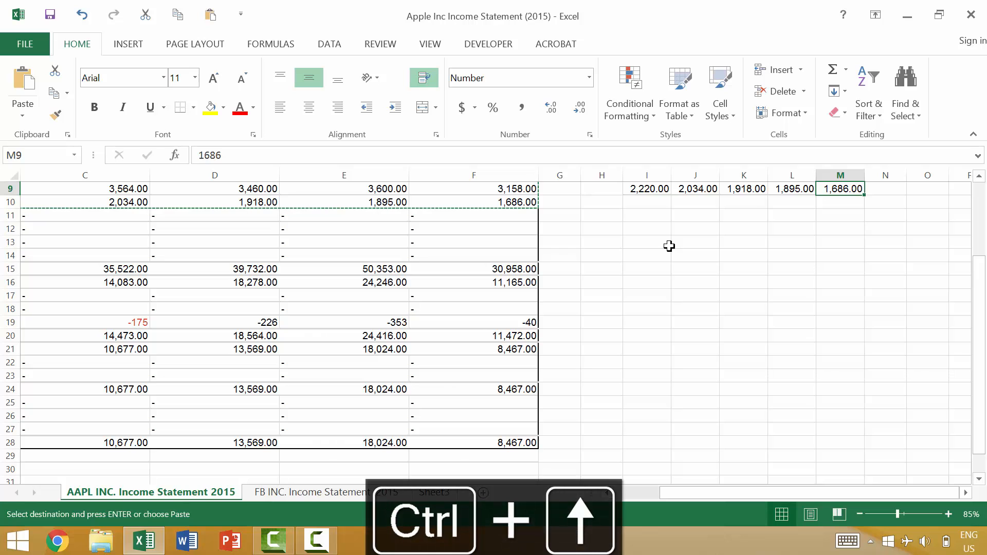
- Add the non-adjacent ranges I4:K9 and E6:F9 to the selection
{"action": "scroll", "coordinate": [668, 257], "scroll_direction": "up", "scroll_amount": 3}
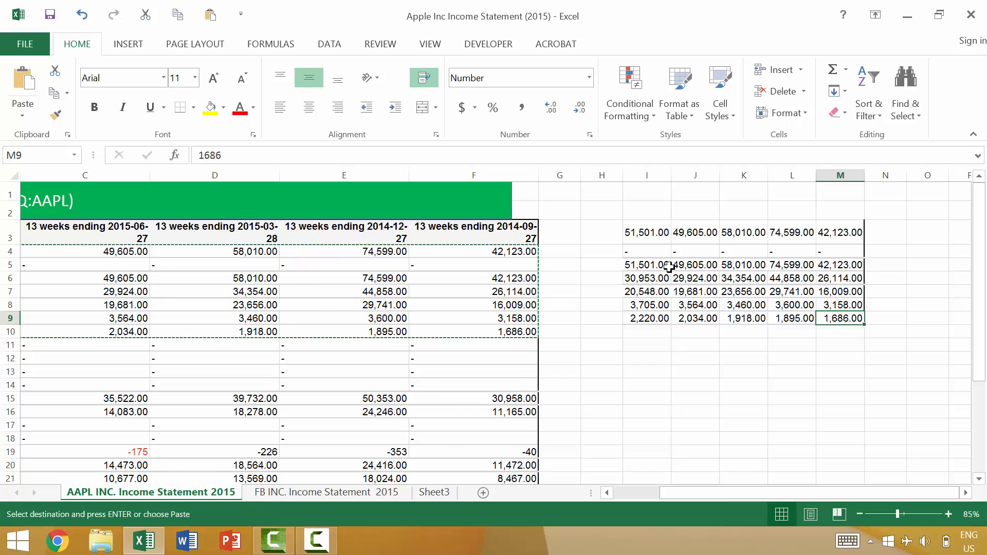
{"action": "left_click_drag", "start_coordinate": [647, 251], "coordinate": [743, 319]}
{"action": "left_click_drag", "start_coordinate": [355, 278], "coordinate": [418, 320]}
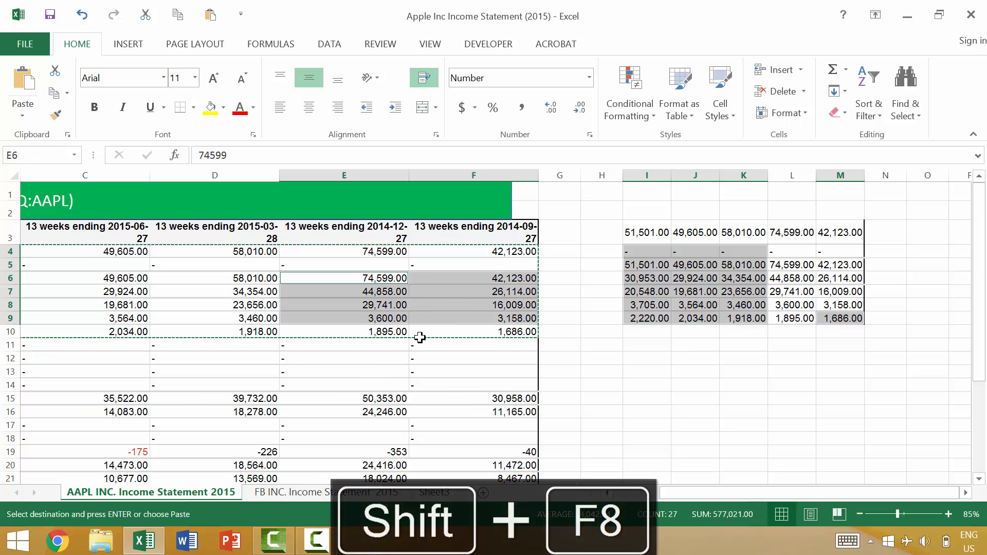
- Jump back and forth along row 6 between the data edges A6, F6, I6 and M6, ending at I6
{"action": "key", "text": "ctrl+Right"}
{"action": "key", "text": "ctrl+Left"}
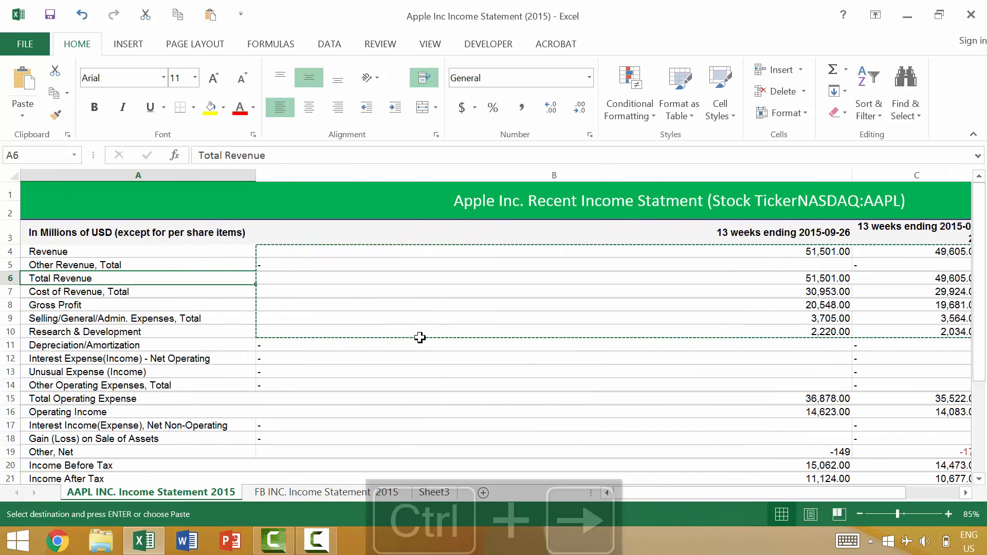
{"action": "key", "text": "ctrl+Right"}
{"action": "key", "text": "ctrl+Right"}
{"action": "key", "text": "ctrl+Left"}
{"action": "key", "text": "ctrl+Right"}
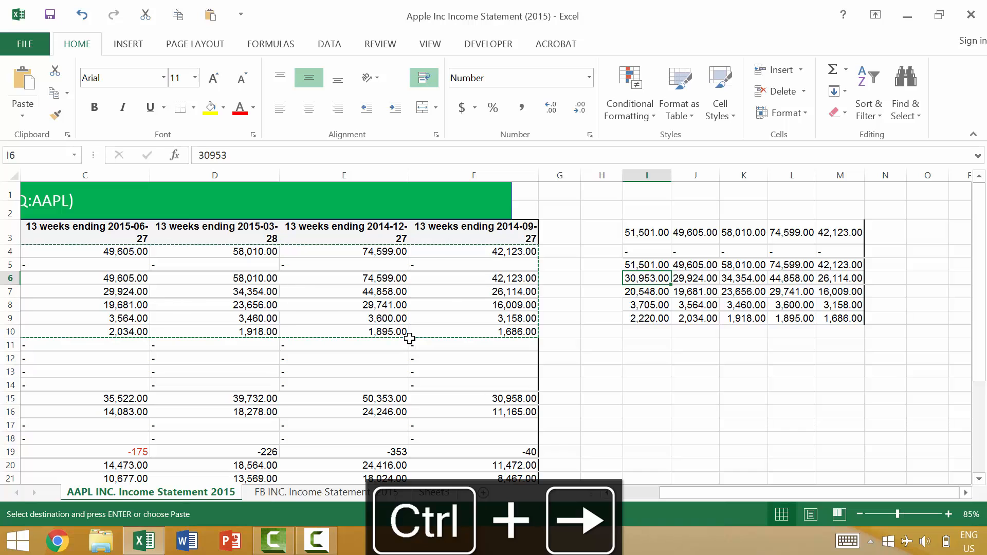
{"action": "key", "text": "ctrl+Right"}
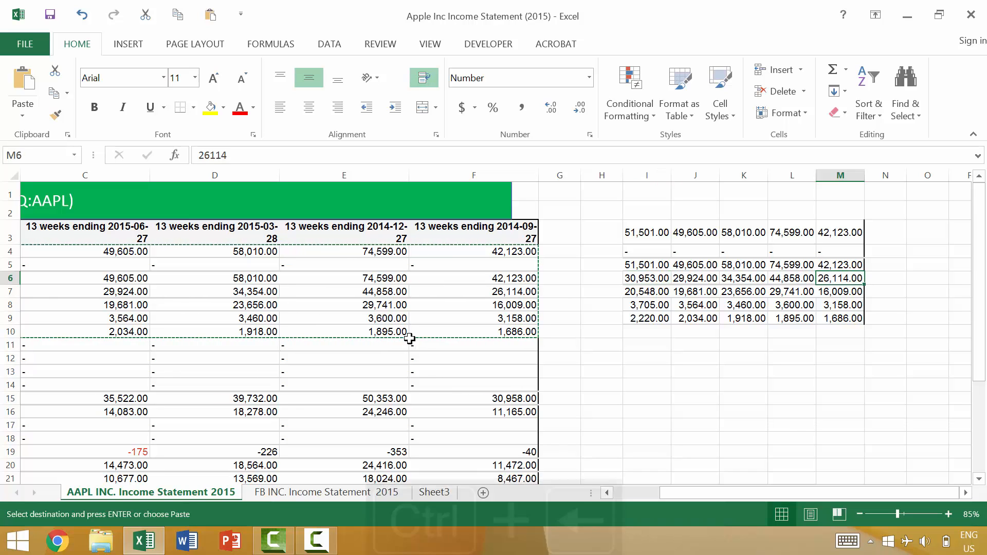
{"action": "key", "text": "ctrl+Left"}
{"action": "key", "text": "ctrl+Left"}
{"action": "key", "text": "ctrl+Right"}
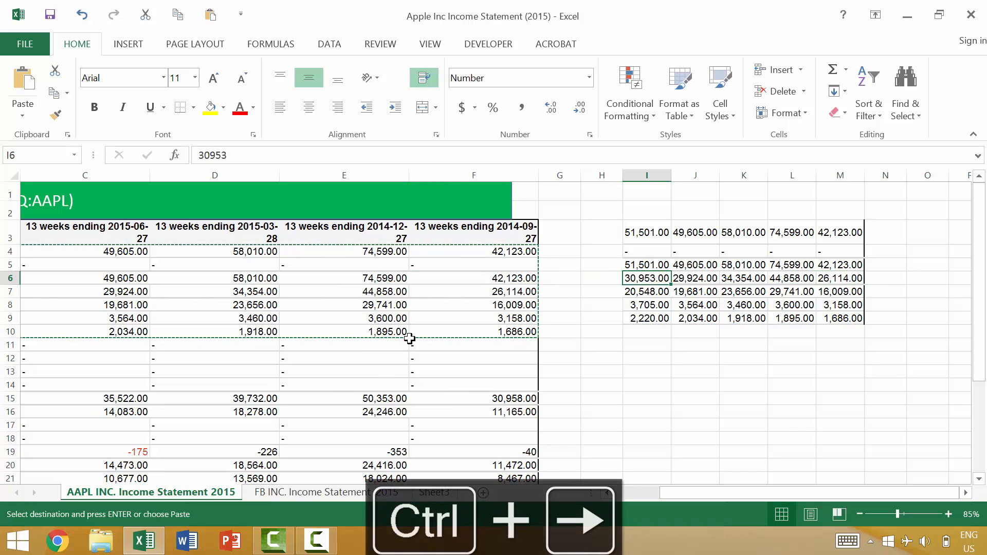
- Try to cut the range I3:M10 and paste it at Q4, and dismiss the alert
{"action": "left_click_drag", "start_coordinate": [638, 230], "coordinate": [835, 326]}
{"action": "key", "text": "ctrl+x"}
{"action": "scroll", "coordinate": [836, 319], "scroll_direction": "down", "scroll_amount": 4, "text": "ctrl"}
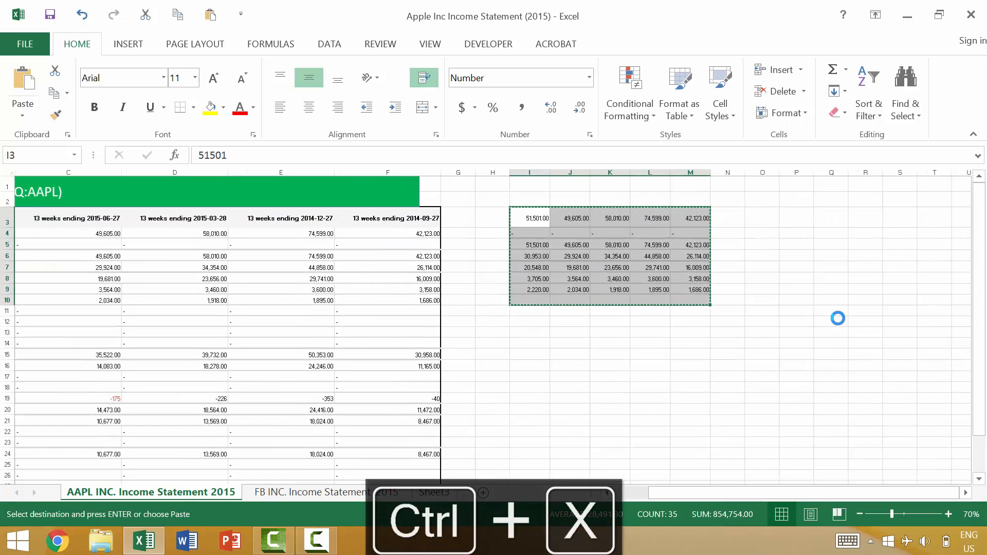
{"action": "left_click", "coordinate": [545, 194]}
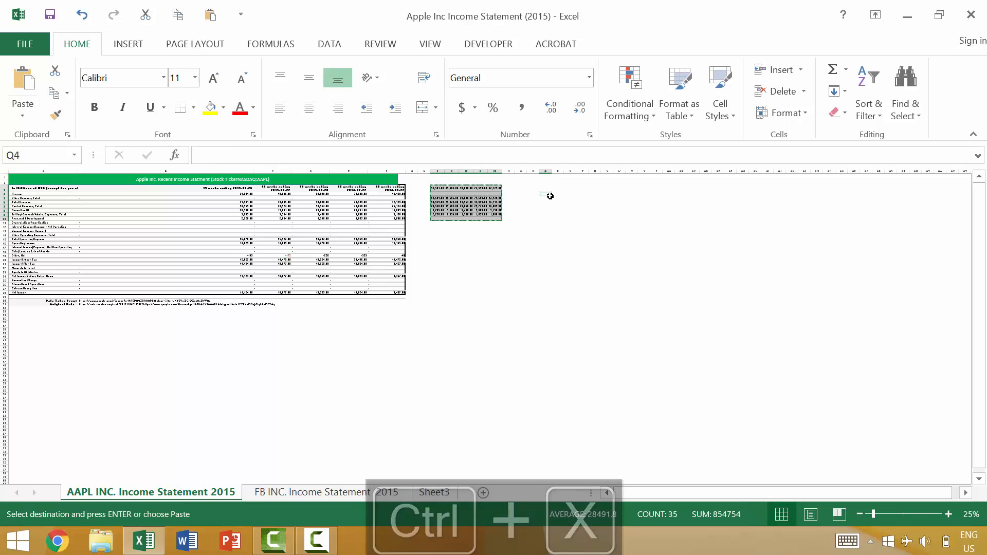
{"action": "key", "text": "ctrl+v"}
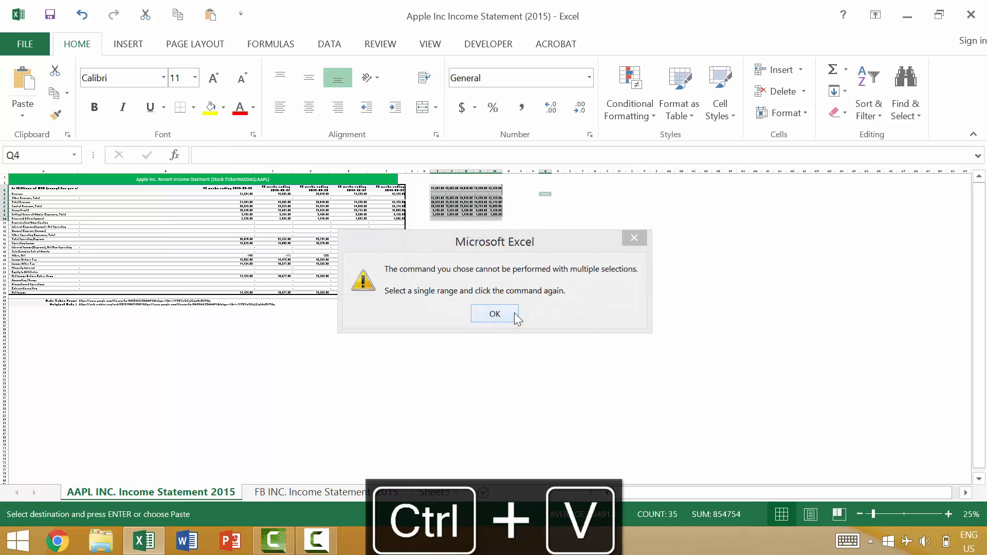
{"action": "left_click", "coordinate": [515, 313]}
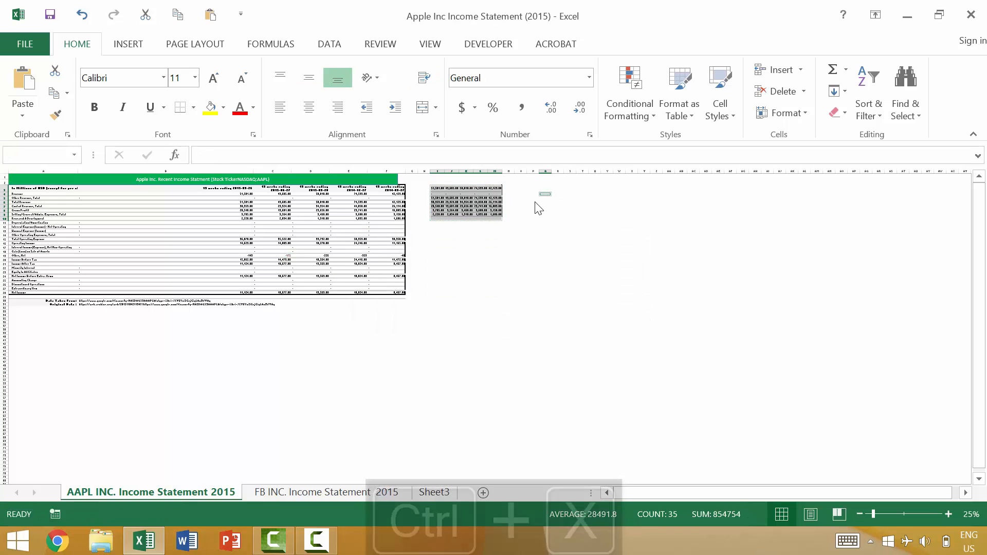
{"action": "key", "text": "ctrl+x"}
{"action": "key", "text": "Return"}
{"action": "left_click", "coordinate": [548, 207]}
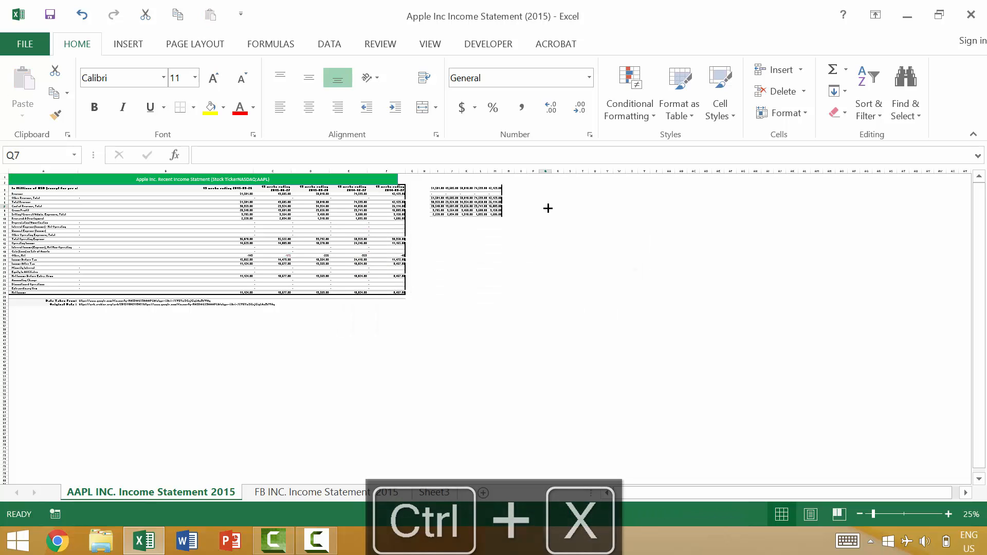
- Try to cut the copied table again and paste it at AH4, and cancel the cut
{"action": "left_click_drag", "start_coordinate": [441, 189], "coordinate": [503, 225]}
{"action": "key", "text": "ctrl+x"}
{"action": "left_click", "coordinate": [750, 194]}
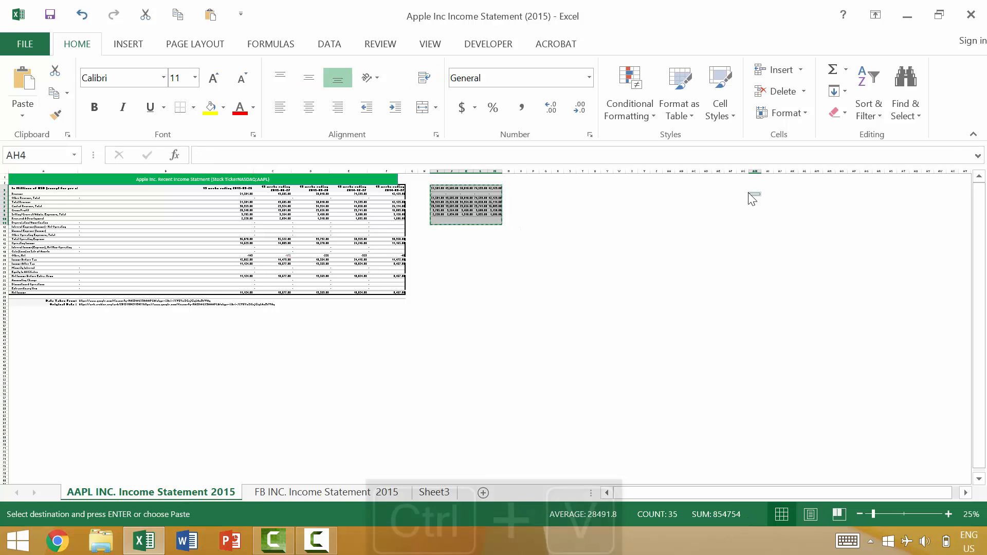
{"action": "key", "text": "ctrl+v"}
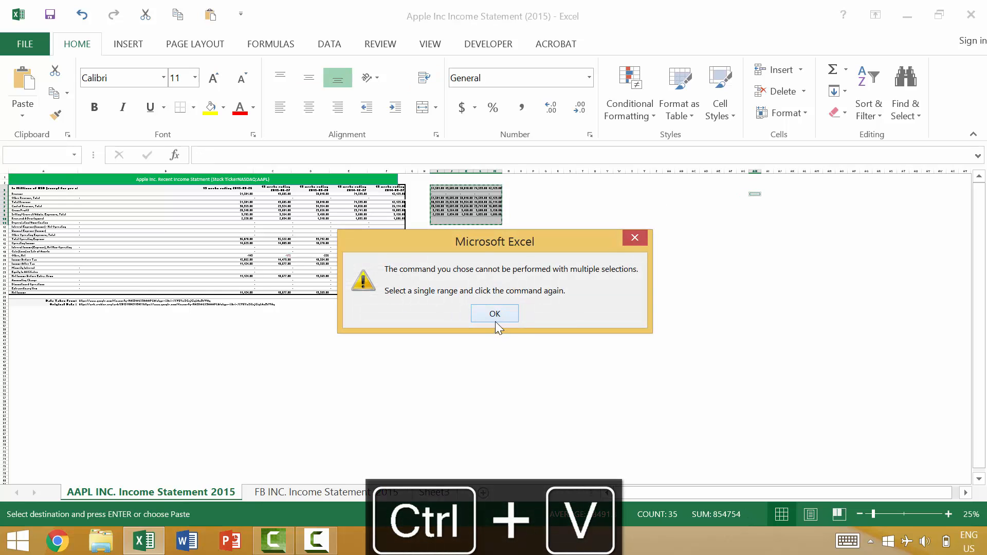
{"action": "left_click", "coordinate": [494, 313]}
{"action": "key", "text": "Escape"}
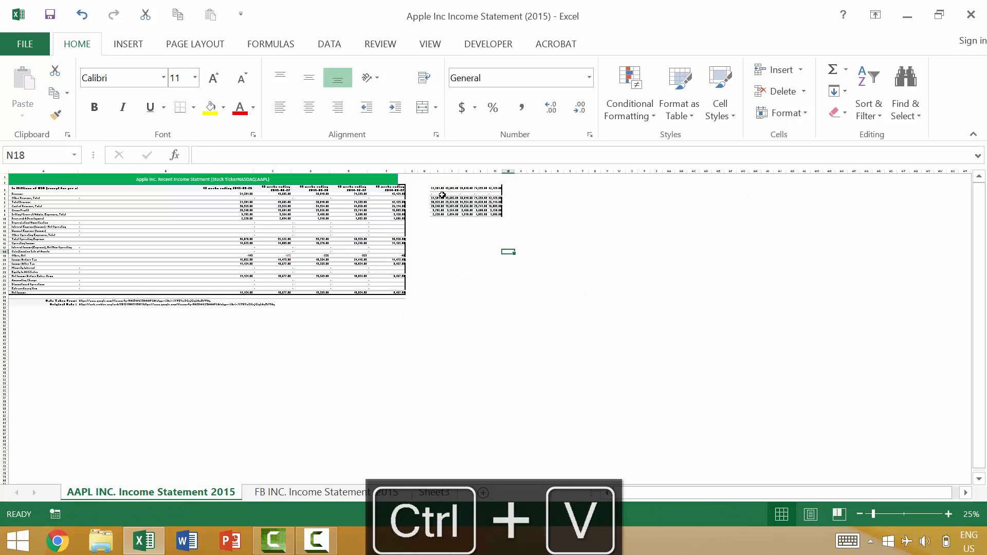
- Cut the range I3:M8, paste it at AD5, and deselect by choosing cell AC6
{"action": "left_click_drag", "start_coordinate": [438, 188], "coordinate": [501, 215]}
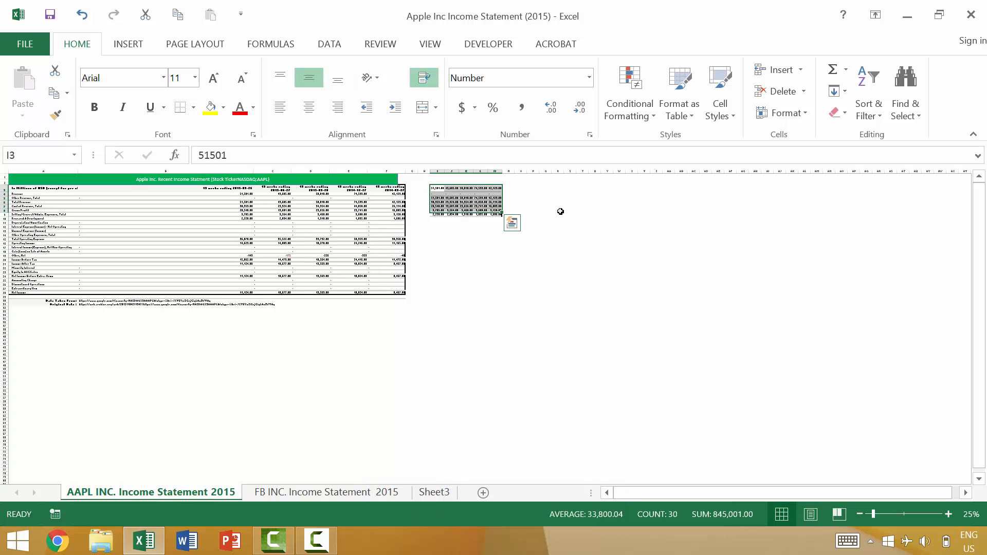
{"action": "key", "text": "ctrl+x"}
{"action": "left_click", "coordinate": [718, 186]}
{"action": "left_click", "coordinate": [709, 198]}
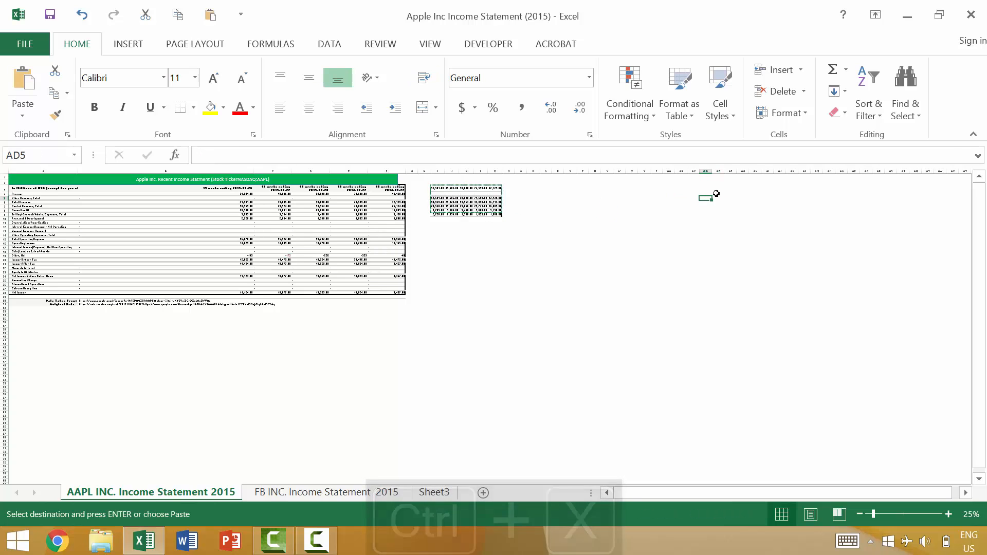
{"action": "key", "text": "ctrl+v"}
{"action": "scroll", "coordinate": [682, 224], "scroll_direction": "up", "scroll_amount": 1}
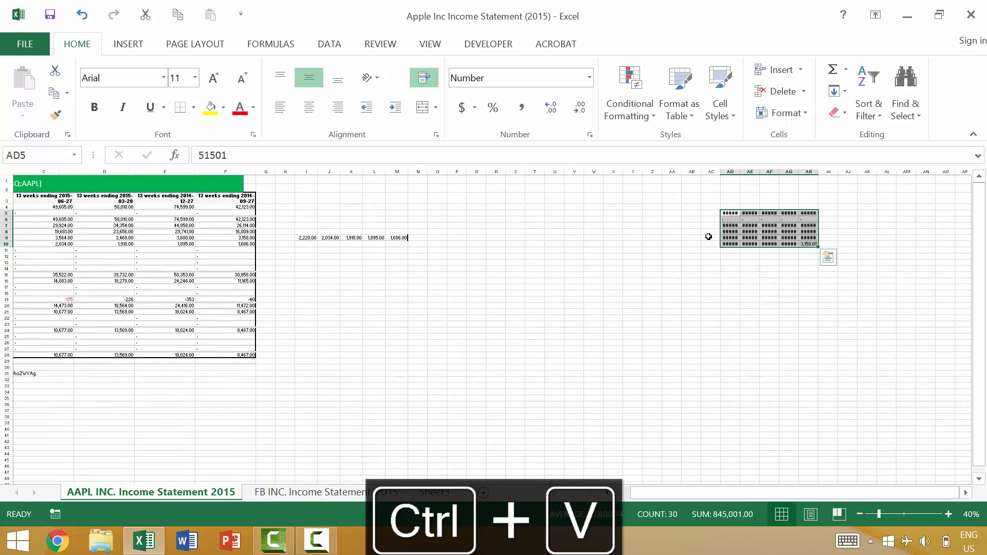
{"action": "left_click", "coordinate": [706, 219]}
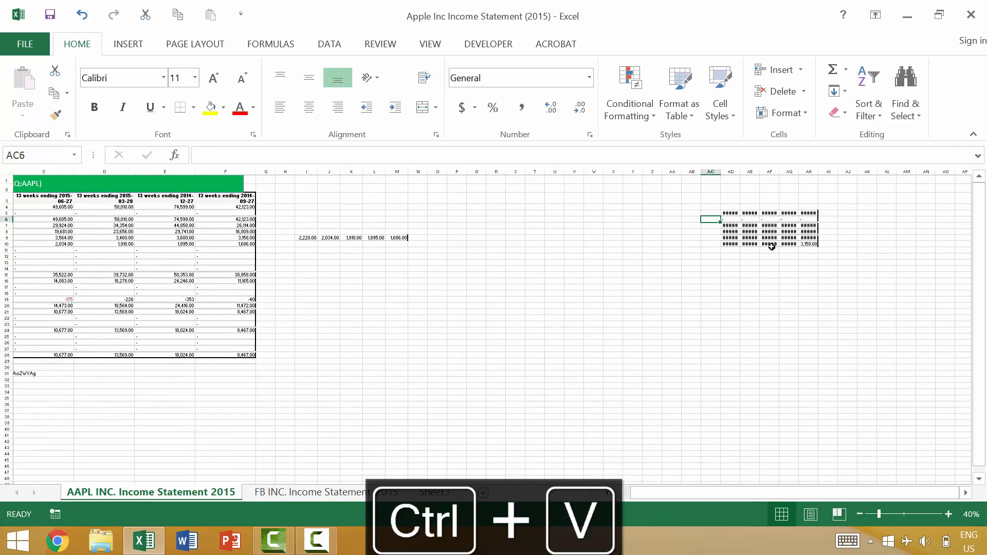
- Select F5, jump back and forth along row 5 to the moved table at AD5, and return to A1
{"action": "left_click", "coordinate": [234, 213]}
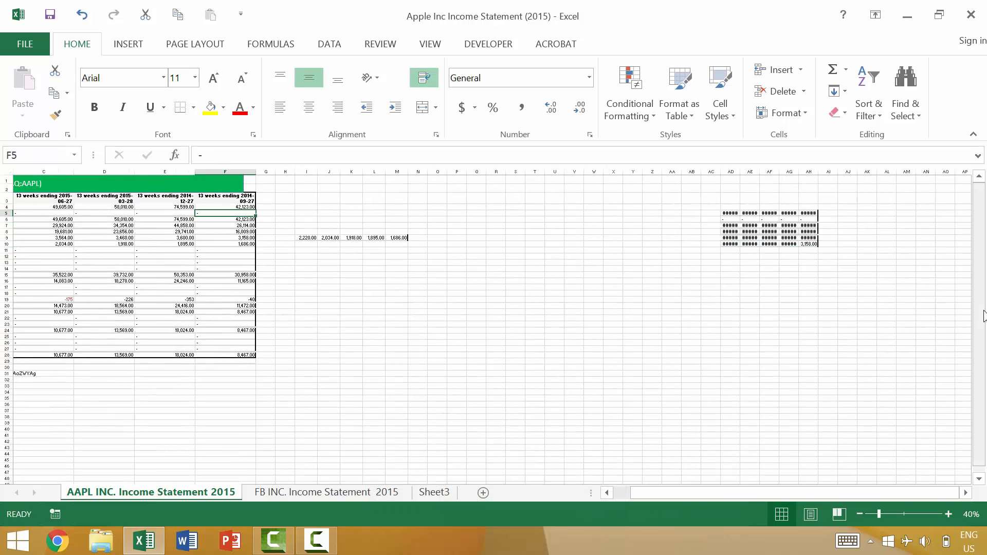
{"action": "key", "text": "Right"}
{"action": "key", "text": "Right"}
{"action": "key", "text": "ctrl+Right"}
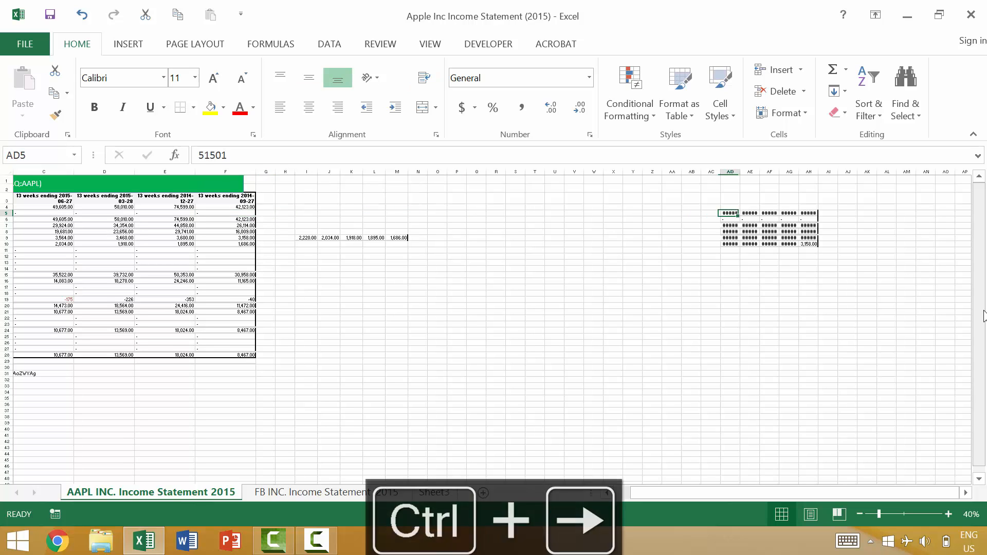
{"action": "key", "text": "ctrl+Left"}
{"action": "key", "text": "ctrl+Right"}
{"action": "key", "text": "ctrl+Left"}
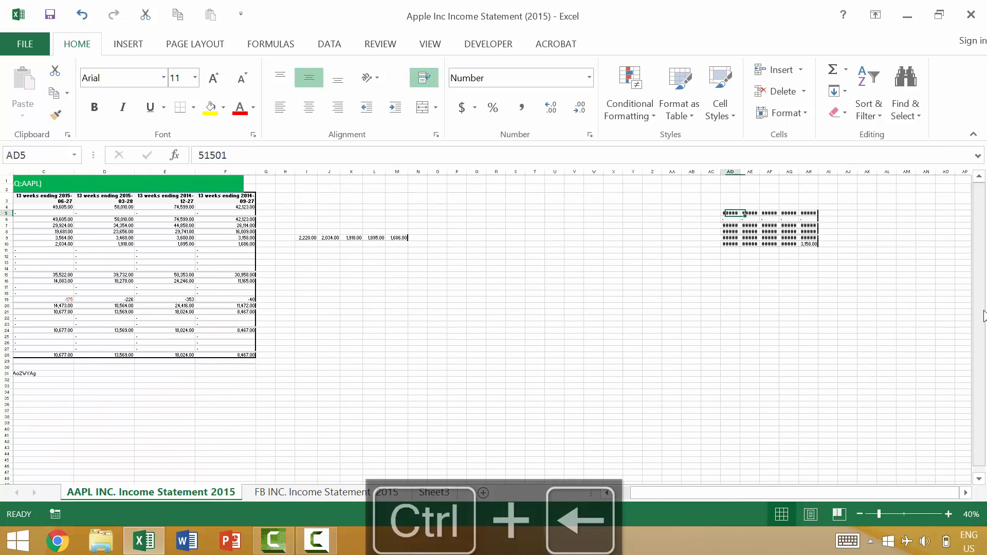
{"action": "key", "text": "ctrl+Right"}
{"action": "key", "text": "ctrl+Left"}
{"action": "key", "text": "ctrl+Home"}
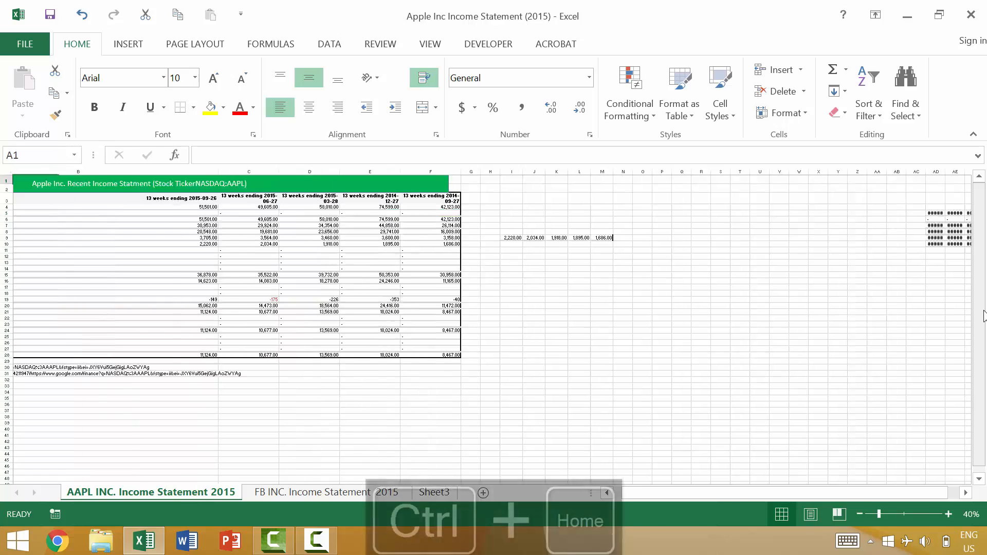
- Select the entire row 7 from D7, the entire column C from C7, and the whole worksheet
{"action": "scroll", "coordinate": [643, 256], "scroll_direction": "up", "scroll_amount": 3, "text": "ctrl"}
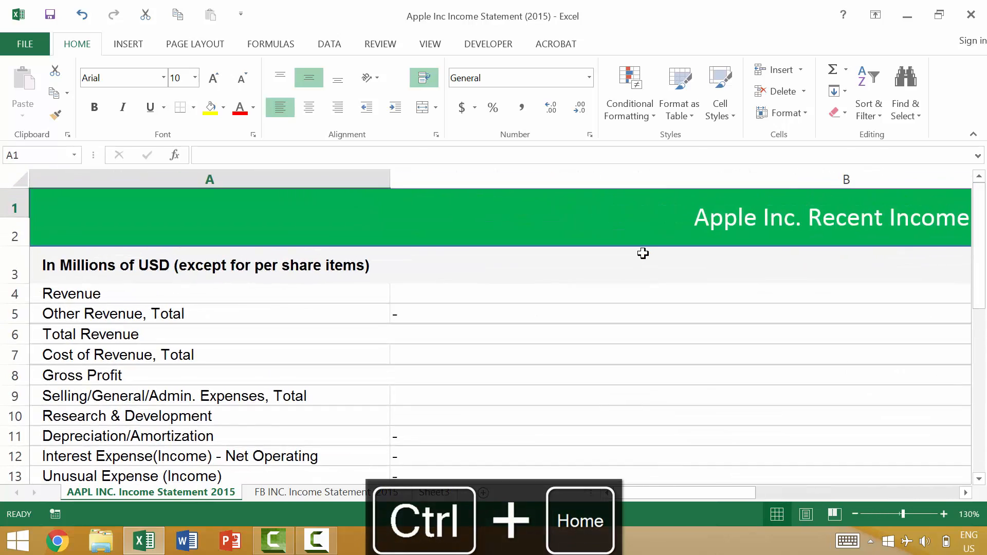
{"action": "scroll", "coordinate": [642, 253], "scroll_direction": "down", "scroll_amount": 2, "text": "ctrl"}
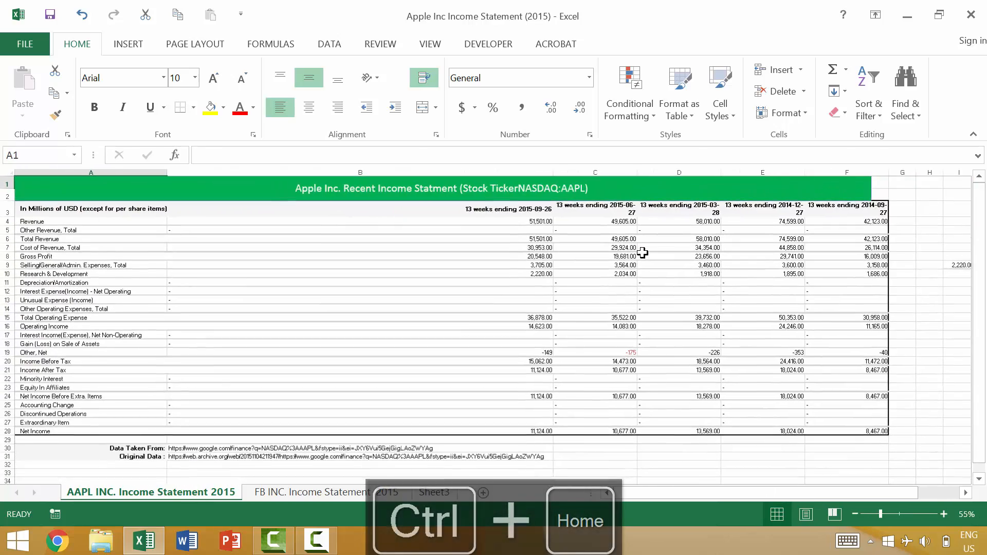
{"action": "left_click", "coordinate": [704, 249]}
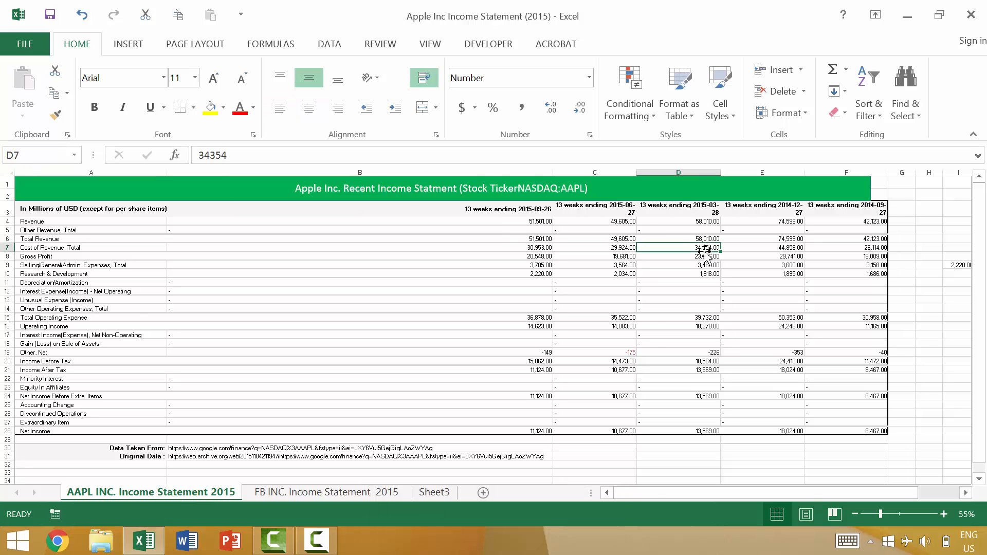
{"action": "key", "text": "shift+space"}
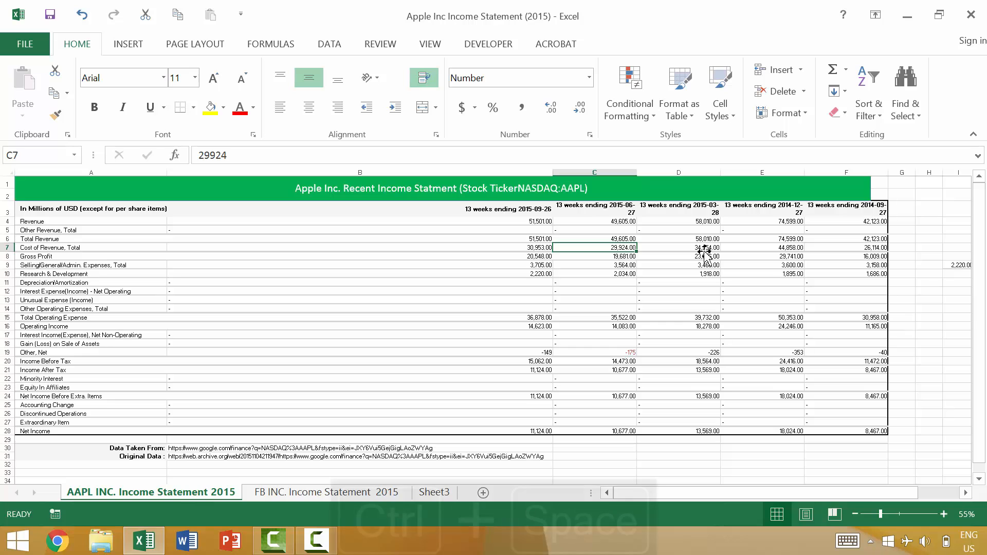
{"action": "key", "text": "ctrl+space"}
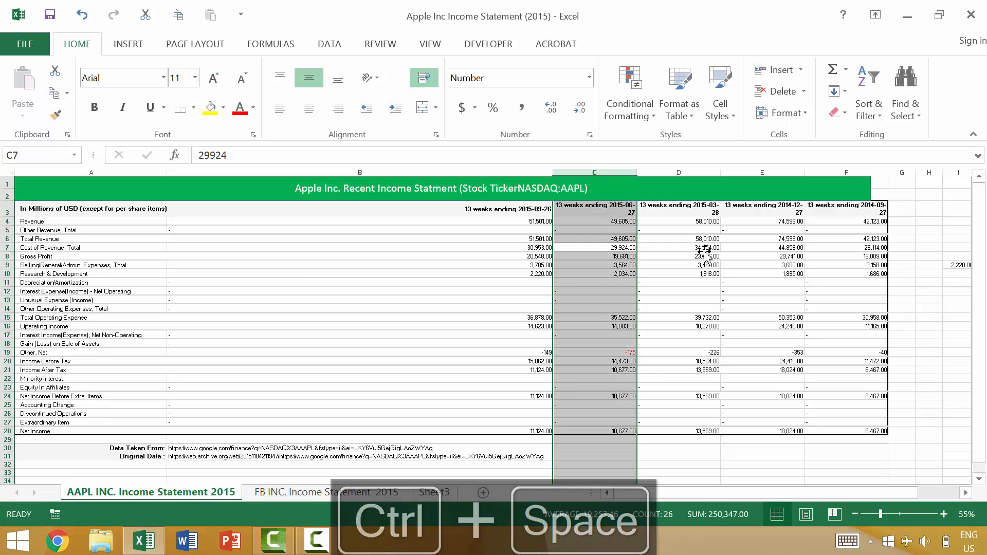
{"action": "key", "text": "ctrl+a"}
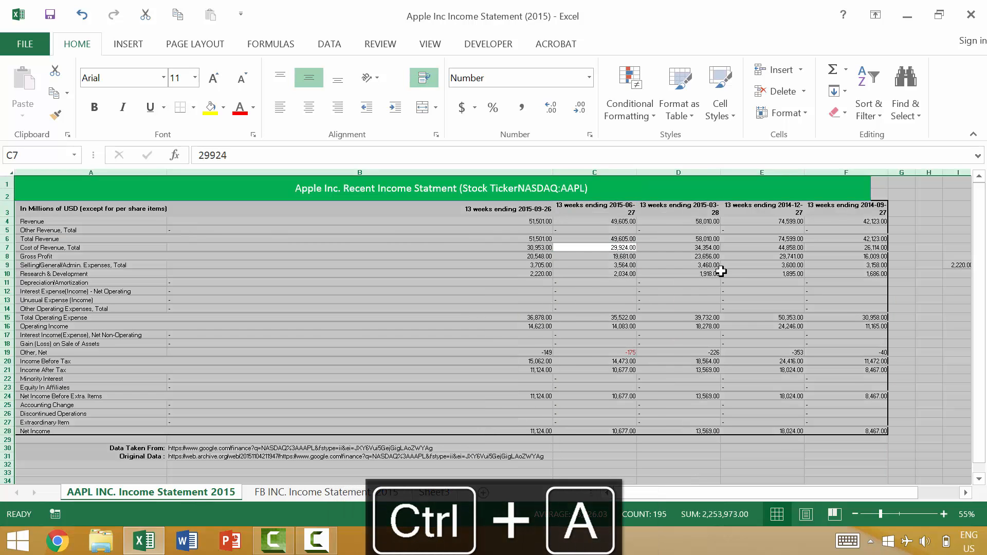
- Choose cell D10 and select the whole income statement table around it
{"action": "left_click", "coordinate": [904, 265]}
{"action": "left_click", "coordinate": [680, 273]}
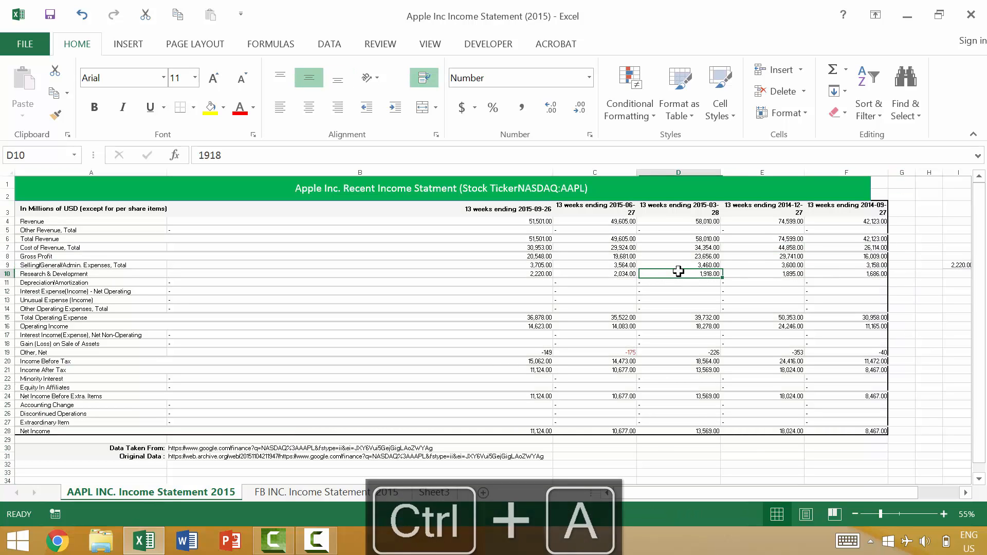
{"action": "key", "text": "ctrl+a"}
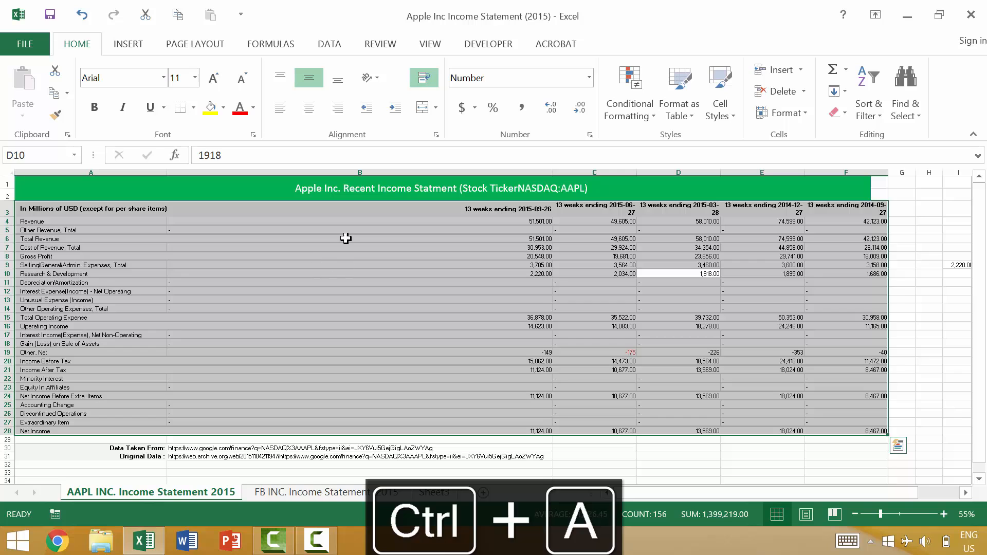
- Select the range B6:D12, and replace it with the non-adjacent cells E18 and B19
{"action": "left_click_drag", "start_coordinate": [346, 238], "coordinate": [638, 292]}
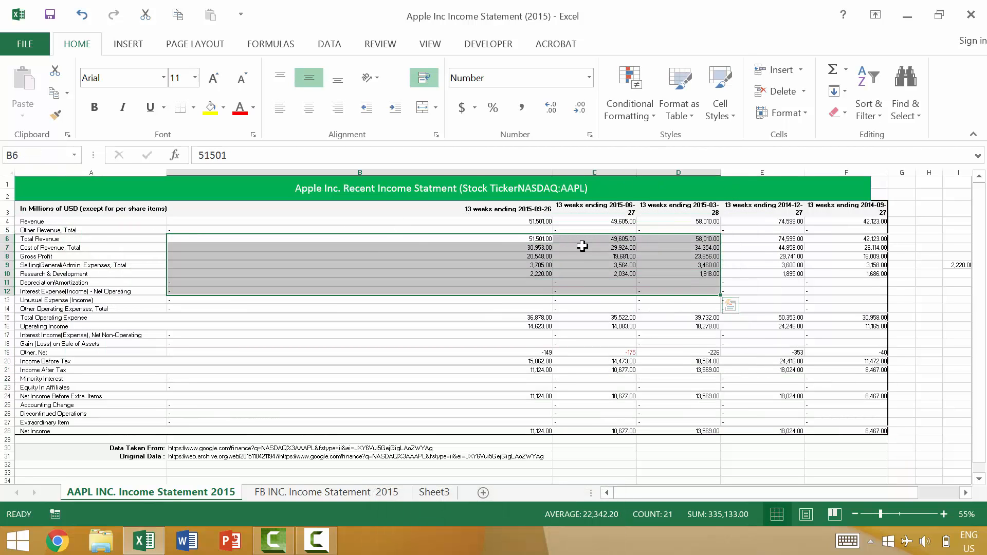
{"action": "left_click", "coordinate": [729, 342]}
{"action": "left_click", "coordinate": [501, 352], "text": "ctrl"}
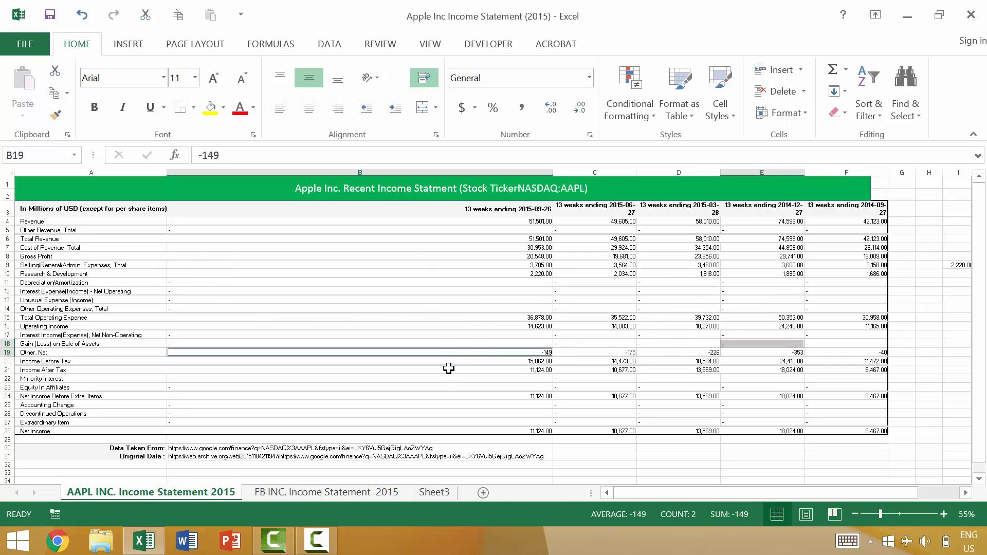
- Add the non-adjacent cells B22, B8, C12, E9, E13, D14 and D22 to the current selection
{"action": "left_click", "coordinate": [448, 378], "text": "ctrl"}
{"action": "left_click", "coordinate": [415, 256], "text": "ctrl"}
{"action": "left_click", "coordinate": [604, 292], "text": "ctrl"}
{"action": "left_click", "coordinate": [761, 264], "text": "ctrl"}
{"action": "left_click", "coordinate": [734, 300], "text": "ctrl"}
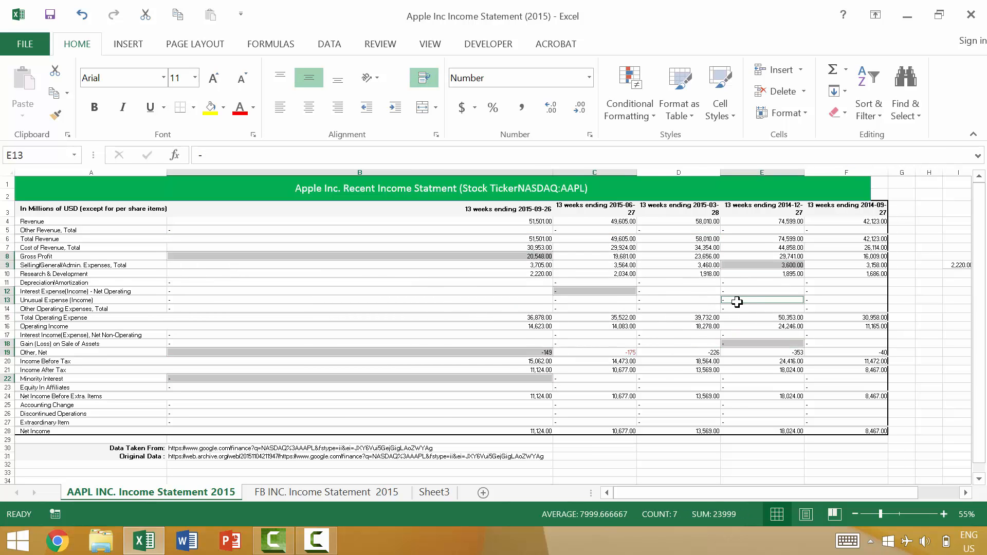
{"action": "left_click", "coordinate": [662, 309], "text": "ctrl"}
{"action": "left_click", "coordinate": [659, 379], "text": "ctrl"}
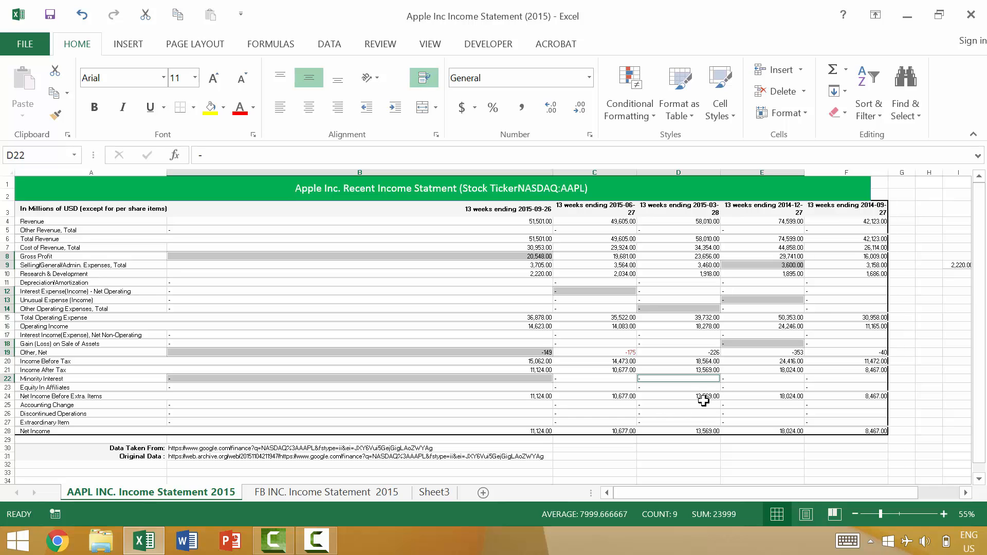
- Select C16 and, in Add to Selection mode, add B9:B10, B13:B15, B20:B21, C24:D25, D21:E23 and E20, leaving the mode at the end
{"action": "left_click", "coordinate": [592, 325]}
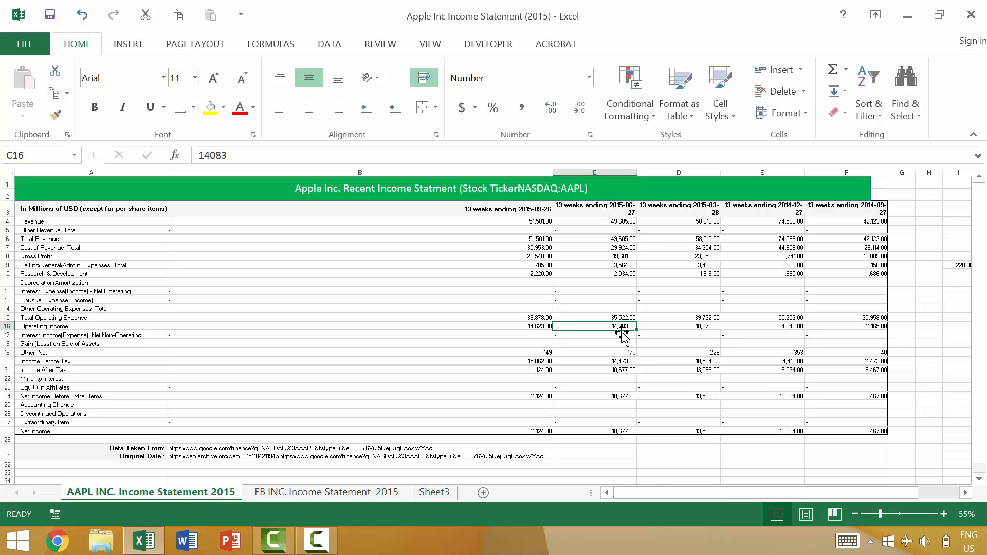
{"action": "key", "text": "shift+F8"}
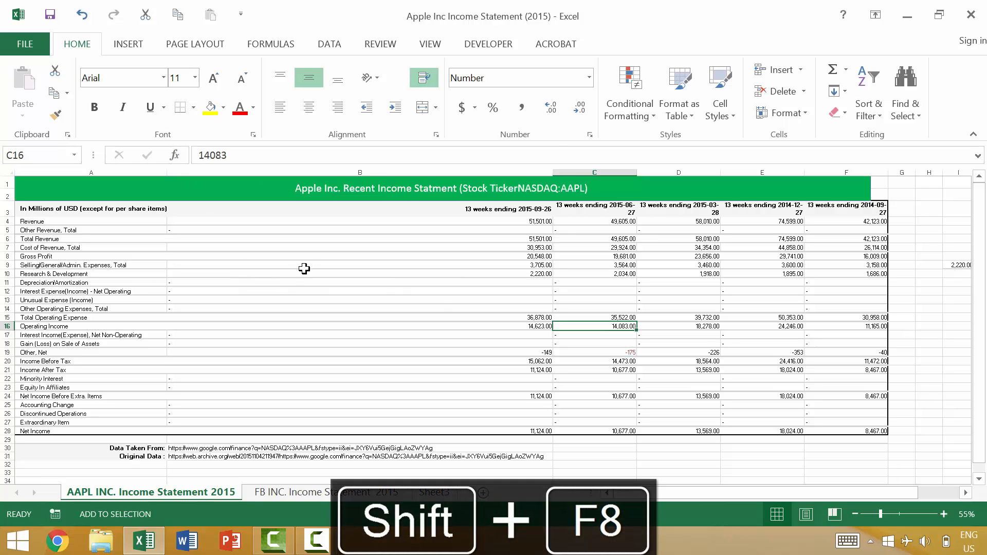
{"action": "left_click_drag", "start_coordinate": [304, 272], "coordinate": [309, 266]}
{"action": "left_click_drag", "start_coordinate": [426, 301], "coordinate": [430, 318]}
{"action": "left_click_drag", "start_coordinate": [452, 362], "coordinate": [471, 370]}
{"action": "left_click_drag", "start_coordinate": [600, 398], "coordinate": [776, 370]}
{"action": "left_click", "coordinate": [795, 365]}
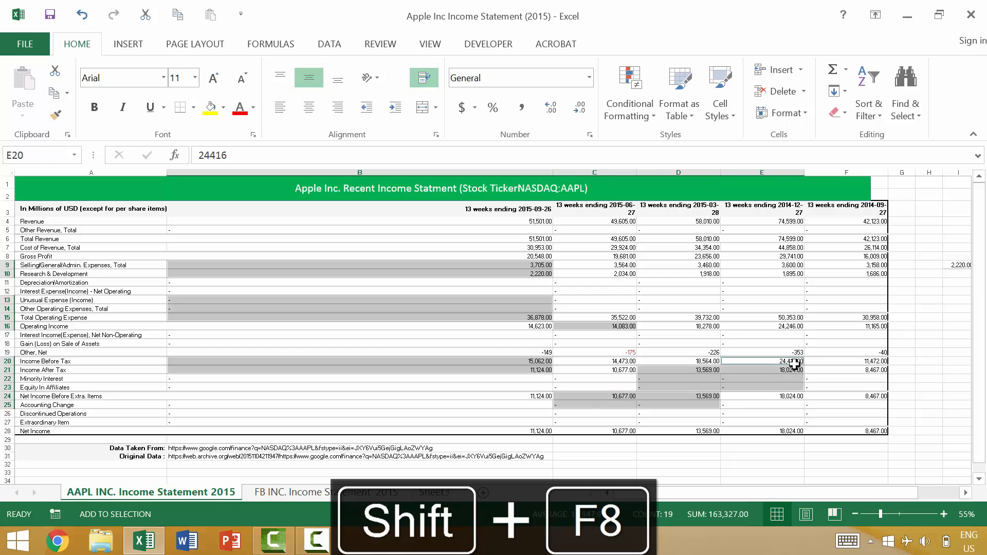
{"action": "key", "text": "shift+F8"}
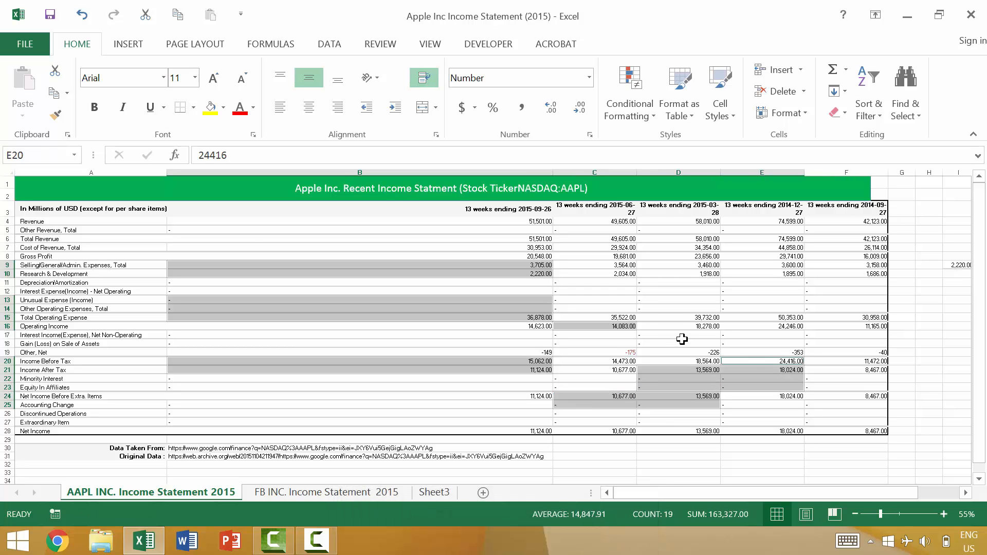
- Jump along the sheet's data edges through XFD20 and XFD3, and around the sheet's far end to A30
{"action": "key", "text": "ctrl+Right"}
{"action": "key", "text": "ctrl+Right"}
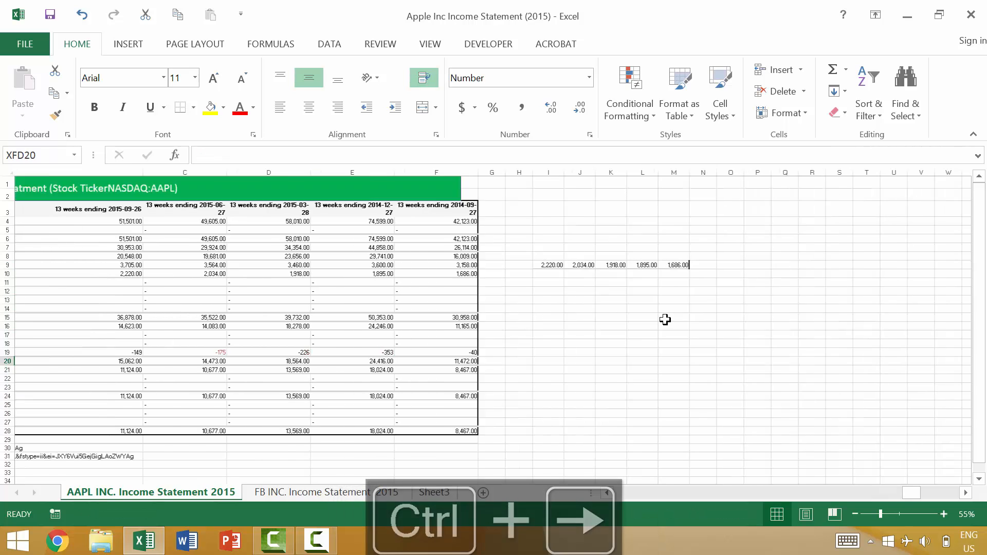
{"action": "key", "text": "ctrl+Left"}
{"action": "key", "text": "ctrl+Up"}
{"action": "key", "text": "ctrl+Right"}
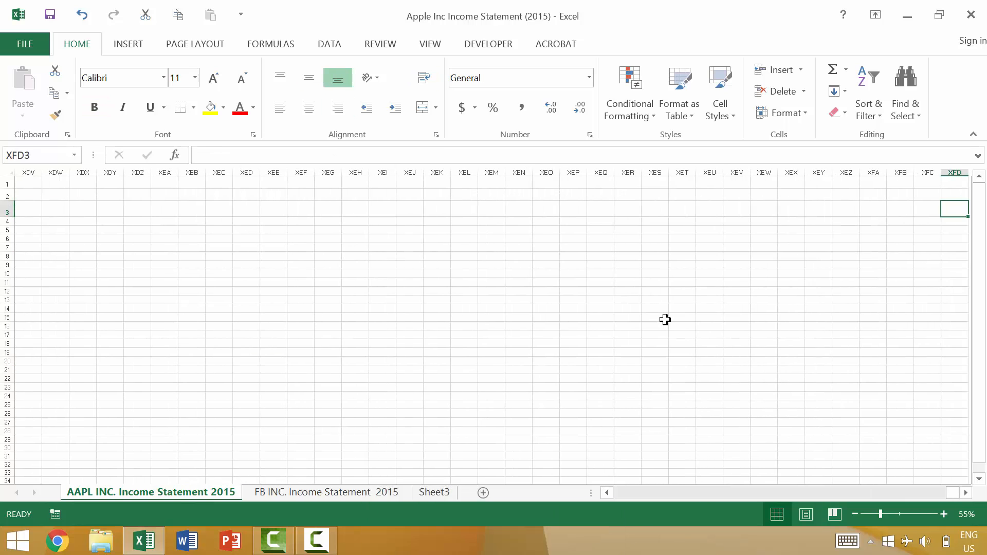
{"action": "key", "text": "ctrl+Down"}
{"action": "key", "text": "ctrl+Left"}
{"action": "key", "text": "ctrl+Up"}
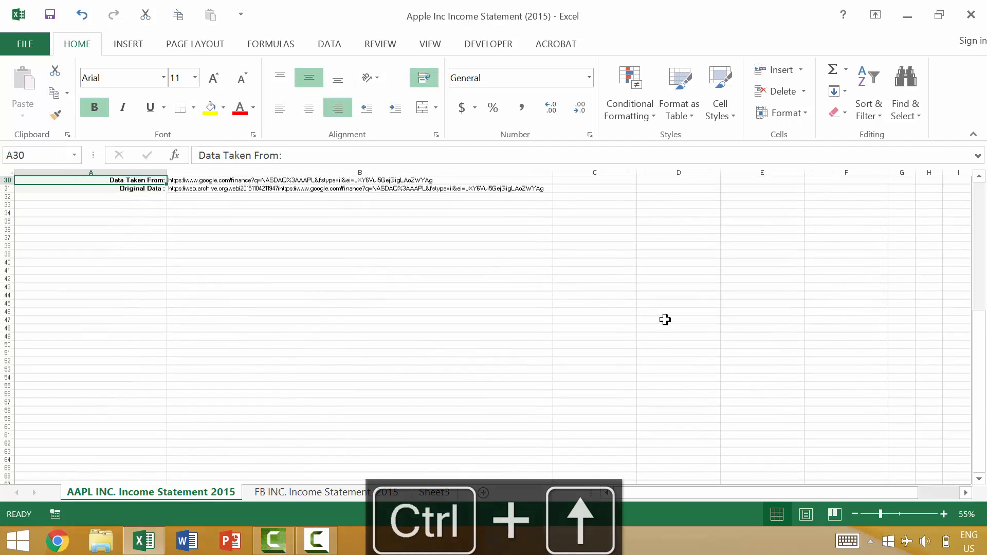
{"action": "scroll", "coordinate": [485, 243], "scroll_direction": "up", "scroll_amount": 10}
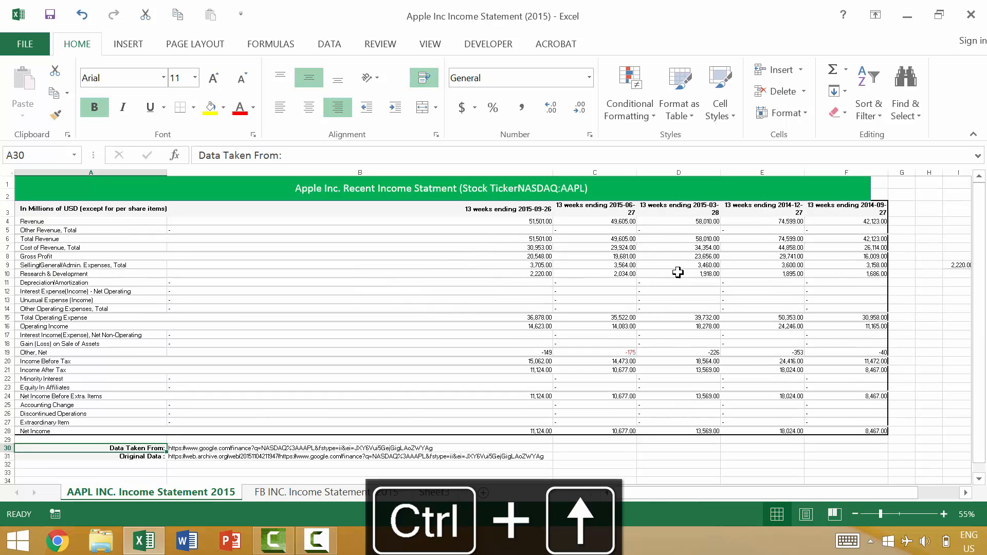
- Select D10, jump along row 10 past the moved table at AD10, and come back to F10
{"action": "left_click", "coordinate": [686, 271]}
{"action": "key", "text": "ctrl+Right"}
{"action": "key", "text": "ctrl+Right"}
{"action": "key", "text": "ctrl+Right"}
{"action": "key", "text": "ctrl+Right"}
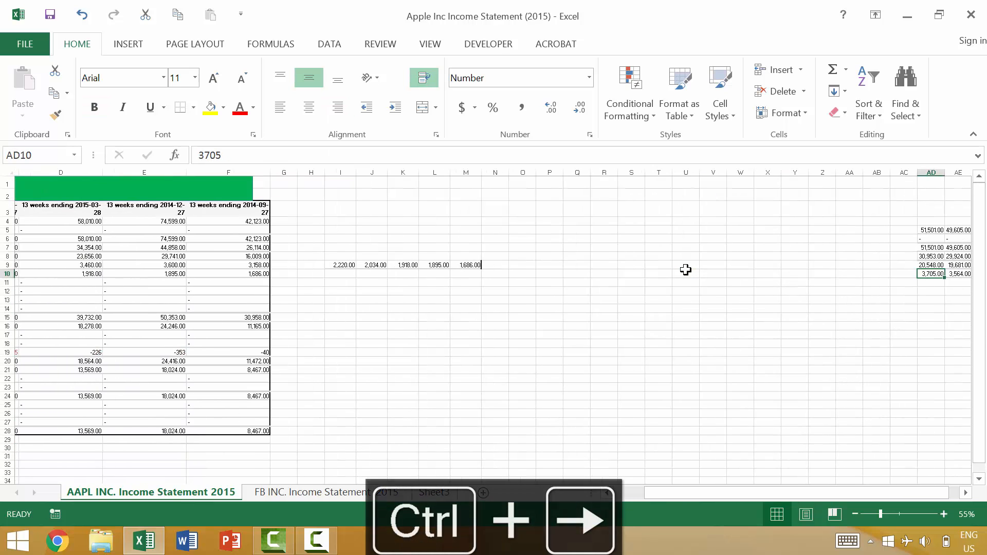
{"action": "key", "text": "ctrl+Left"}
{"action": "key", "text": "ctrl+Left"}
{"action": "key", "text": "ctrl+Left"}
{"action": "key", "text": "ctrl+Left"}
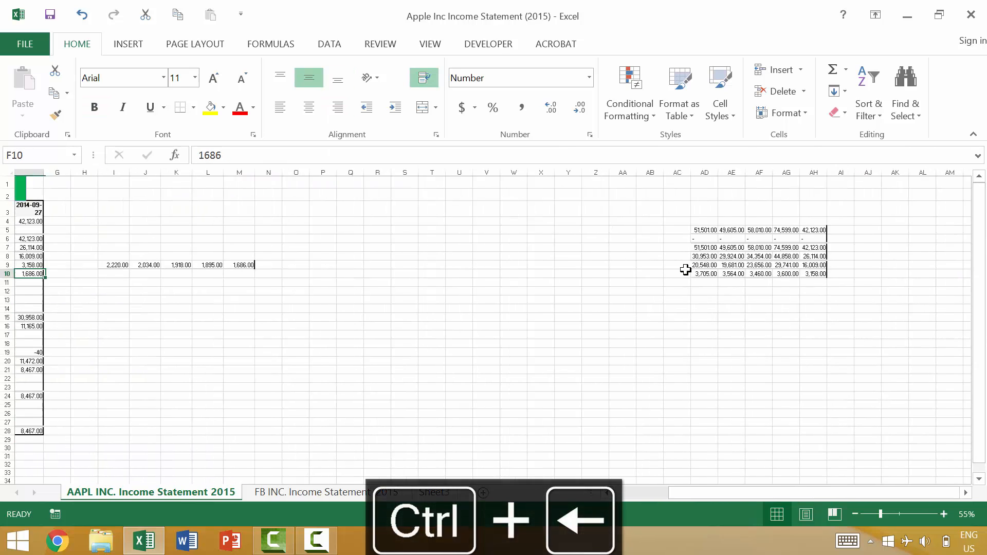
{"action": "key", "text": "ctrl+Right"}
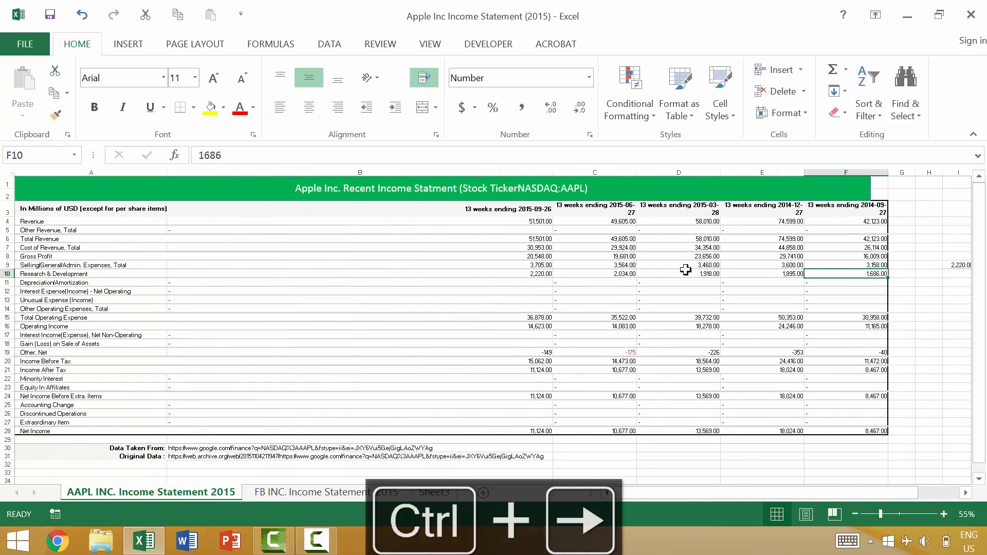